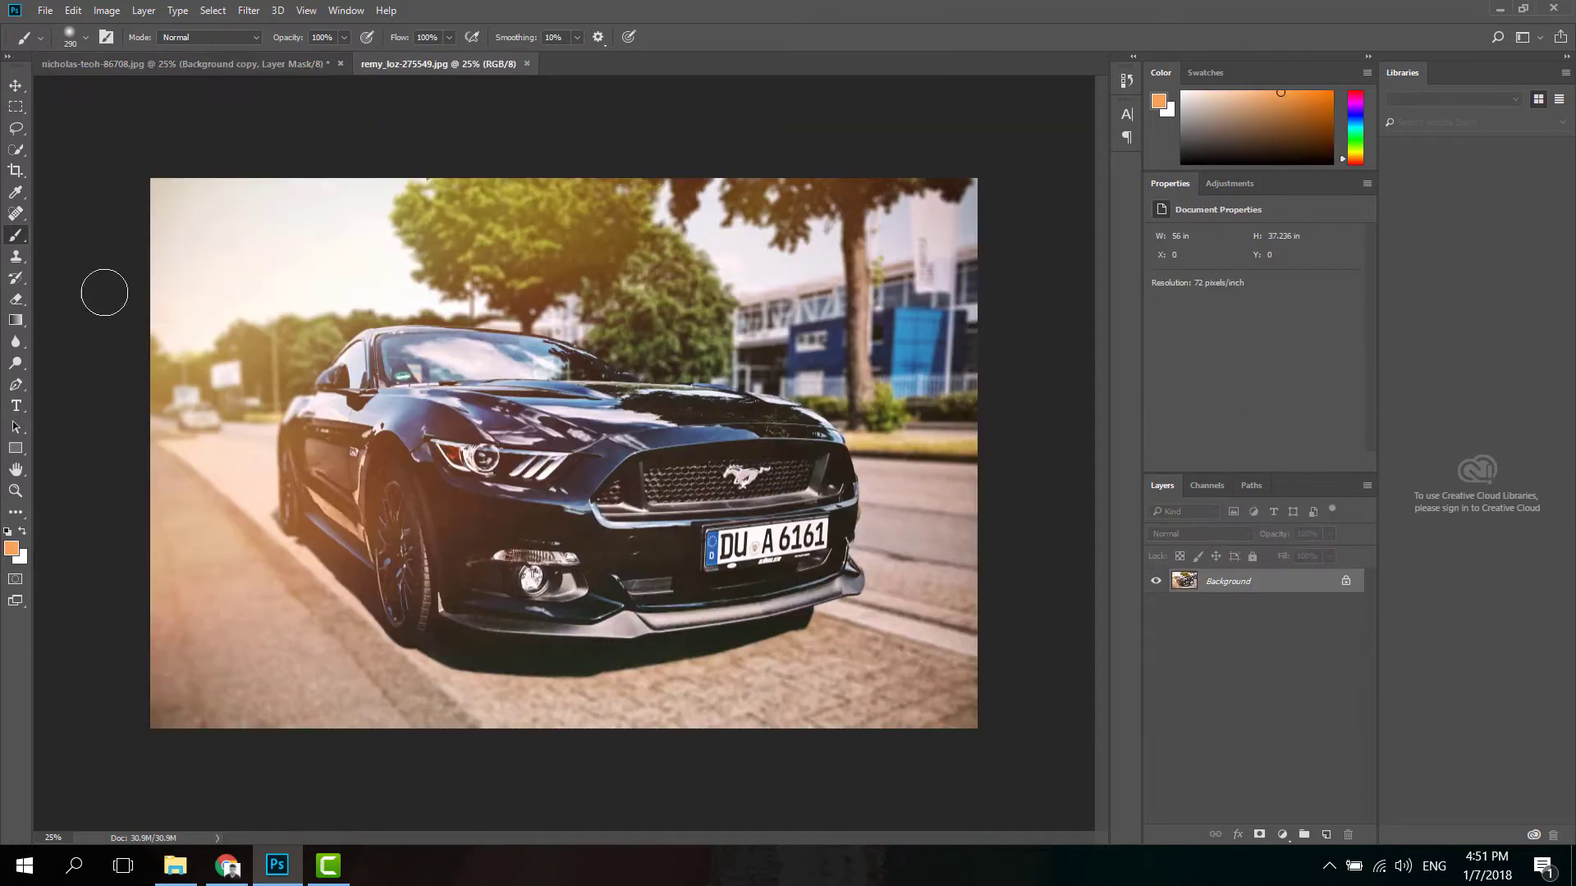
# Close the open photos so the Home screen lists recent JPEG and PSD files
pyautogui.moveTo(1323, 581); pyautogui.dragTo(1323, 834)
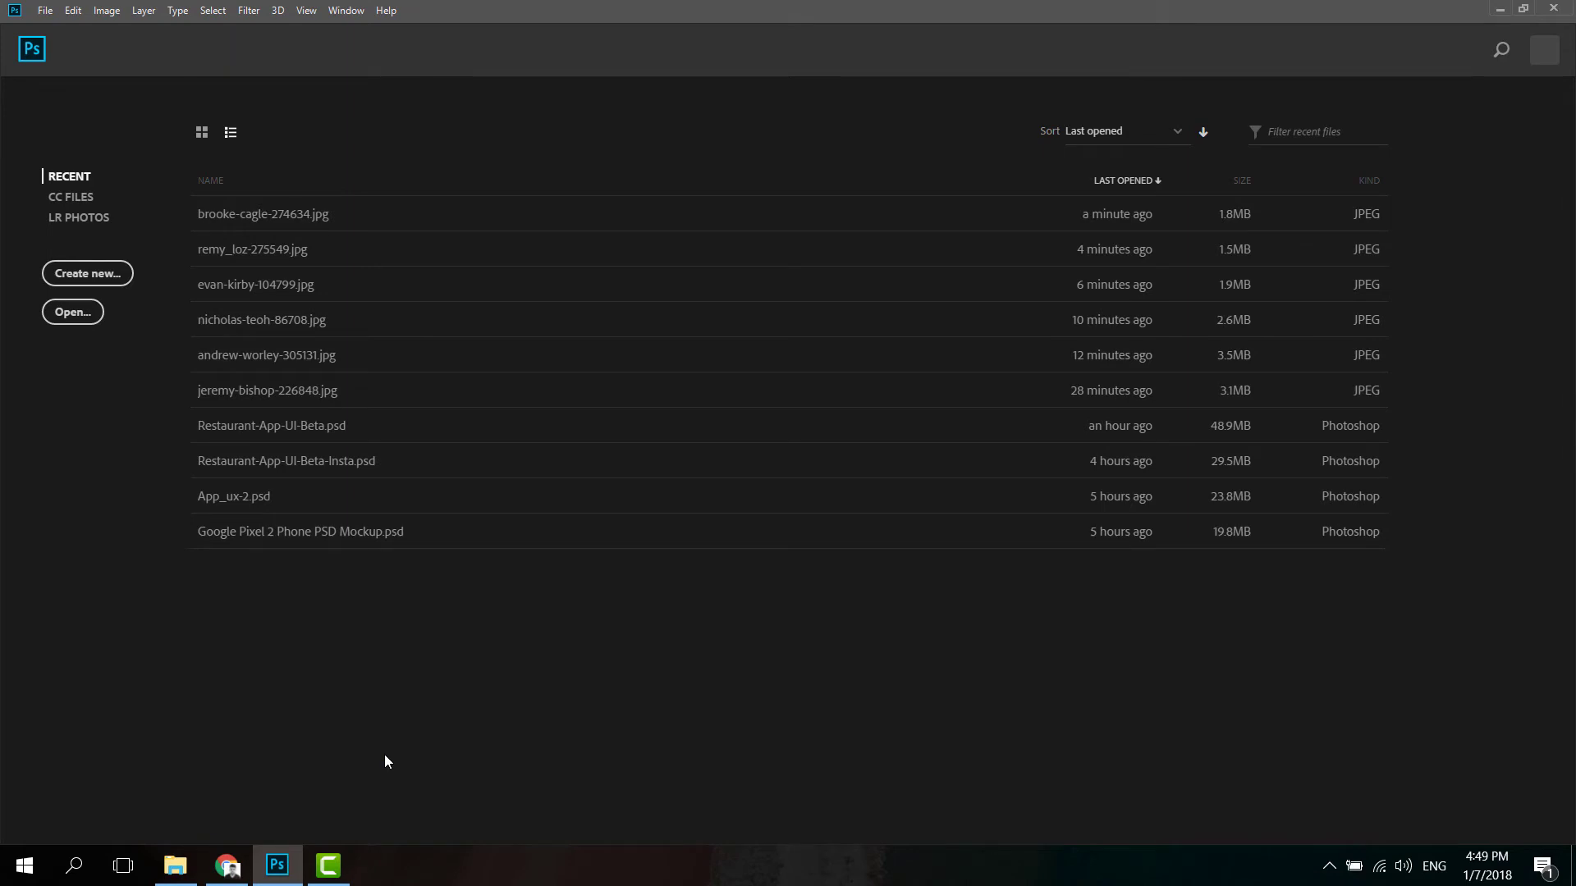
pyautogui.click(175, 866)
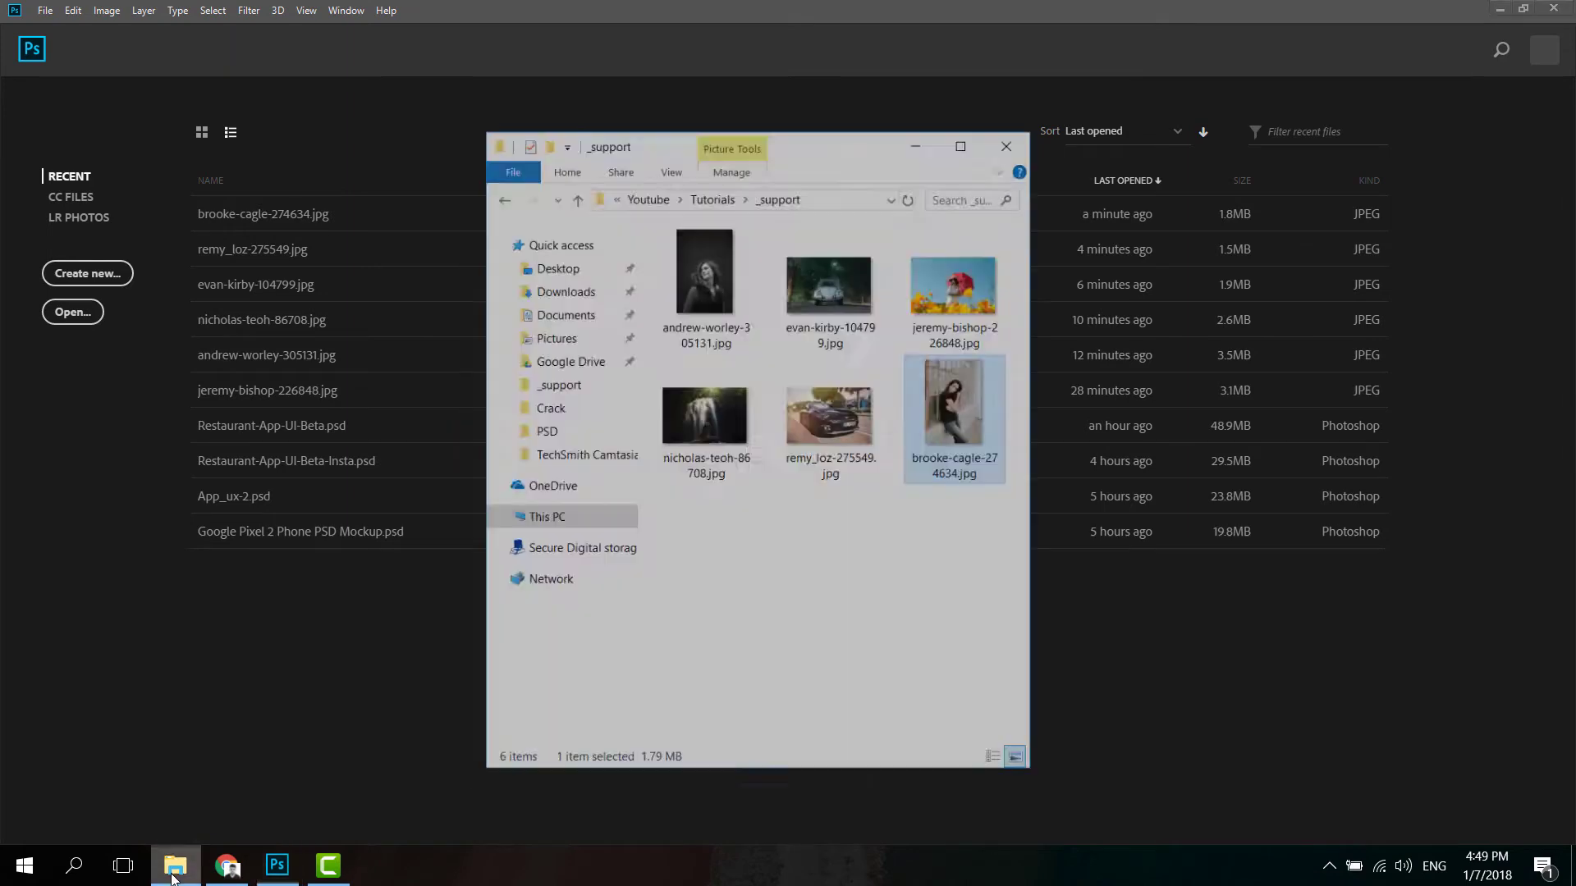
pyautogui.moveTo(743, 385); pyautogui.dragTo(312, 681)
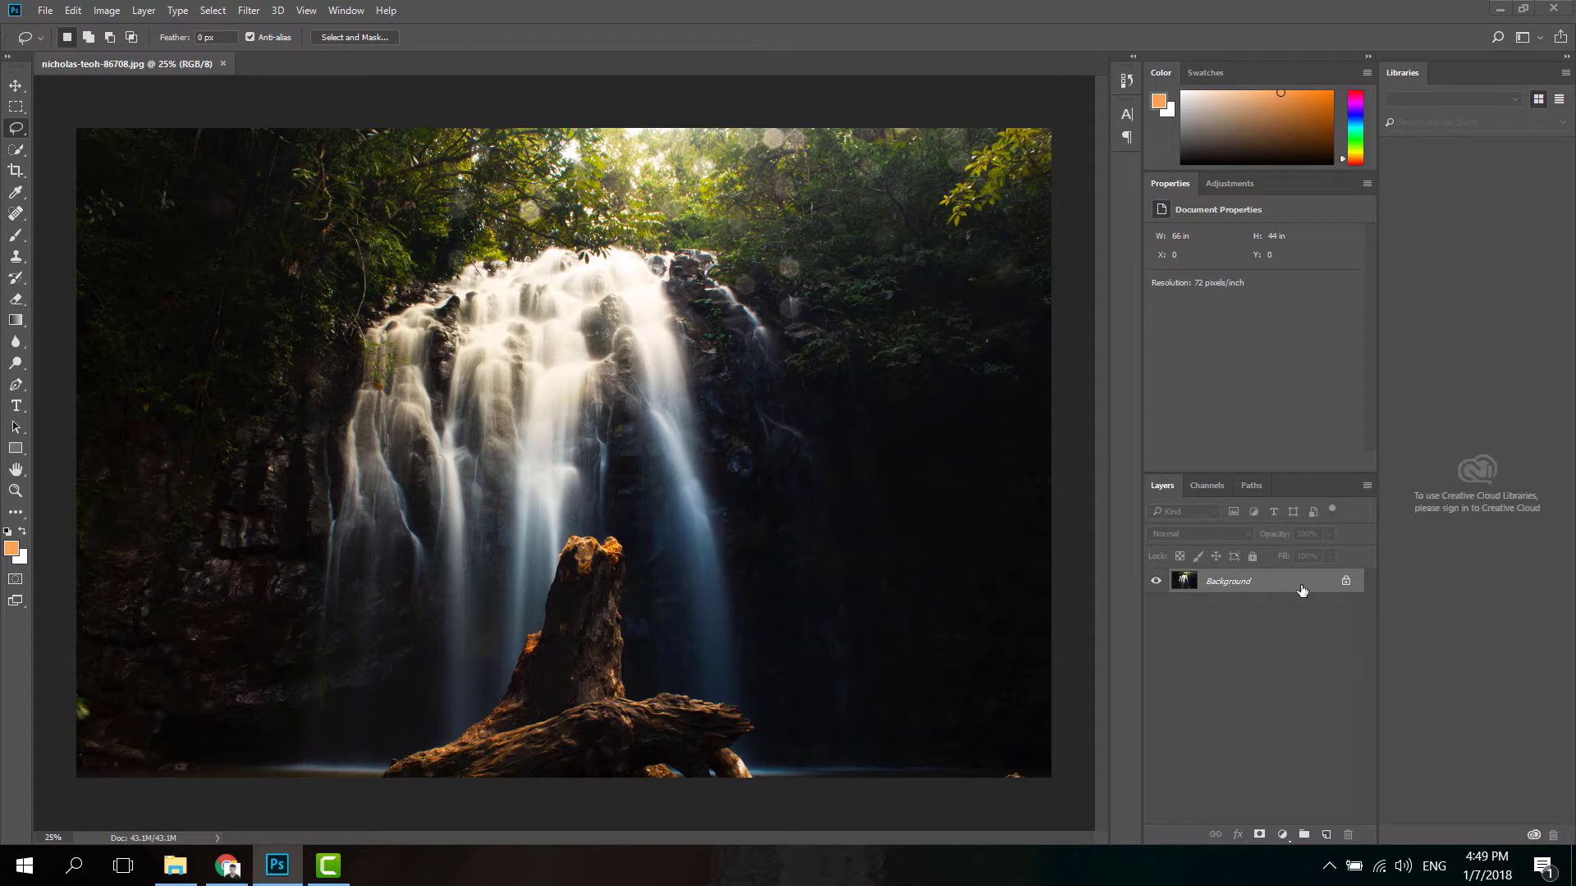
pyautogui.moveTo(1305, 590); pyautogui.dragTo(1326, 835)
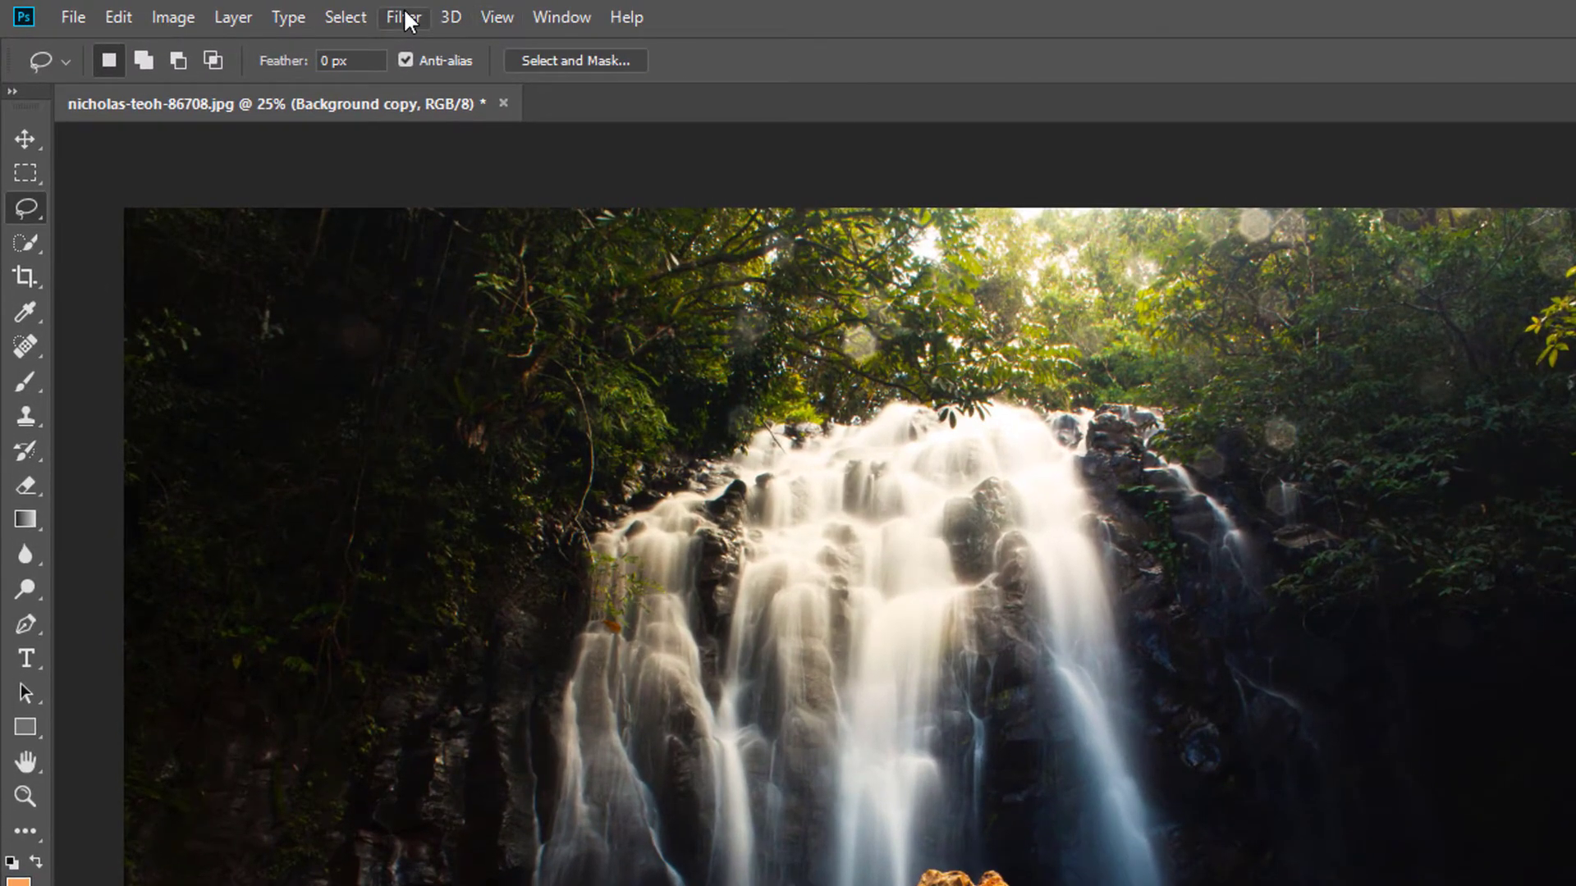
# Apply a 12.5-pixel Gaussian Blur to the waterfall's Background copy layer
pyautogui.click(408, 19)
pyautogui.moveTo(492, 386)
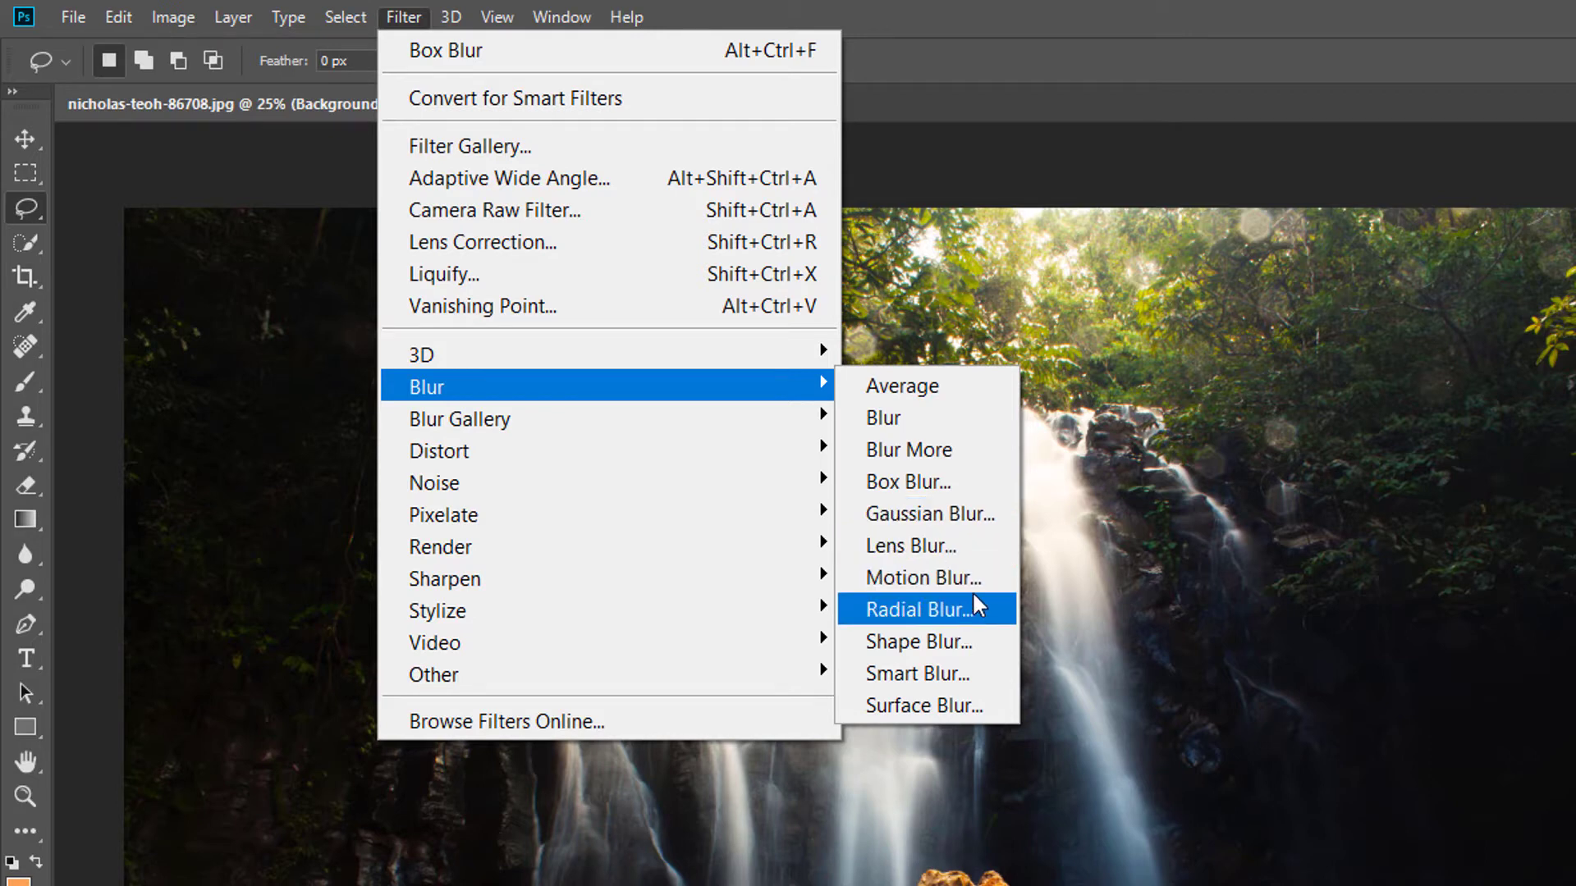
pyautogui.click(981, 524)
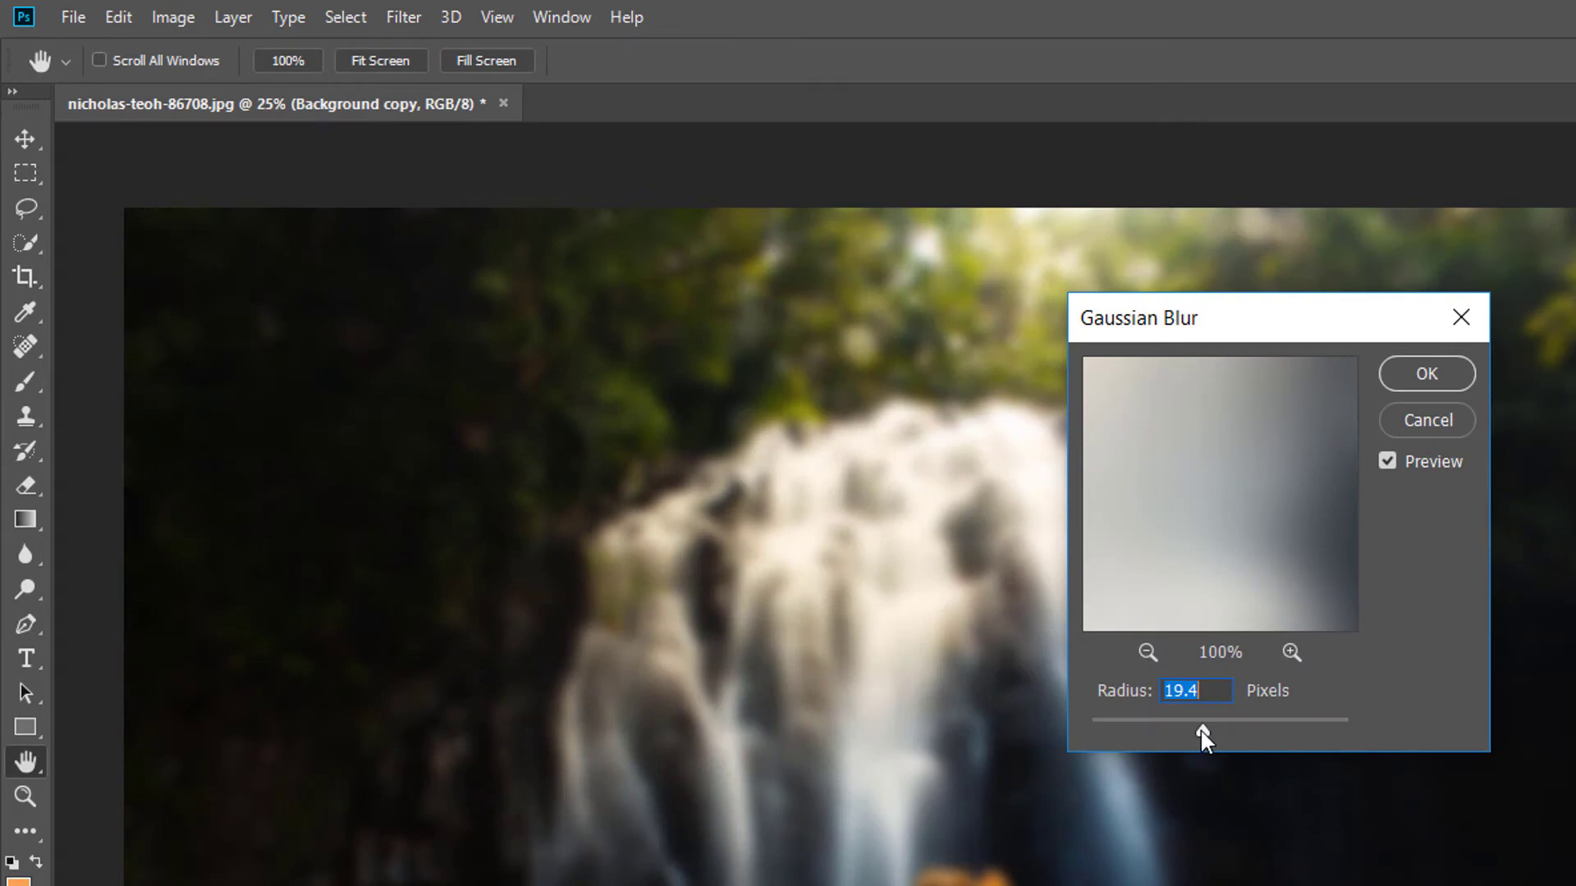
pyautogui.moveTo(1200, 727); pyautogui.dragTo(1183, 729)
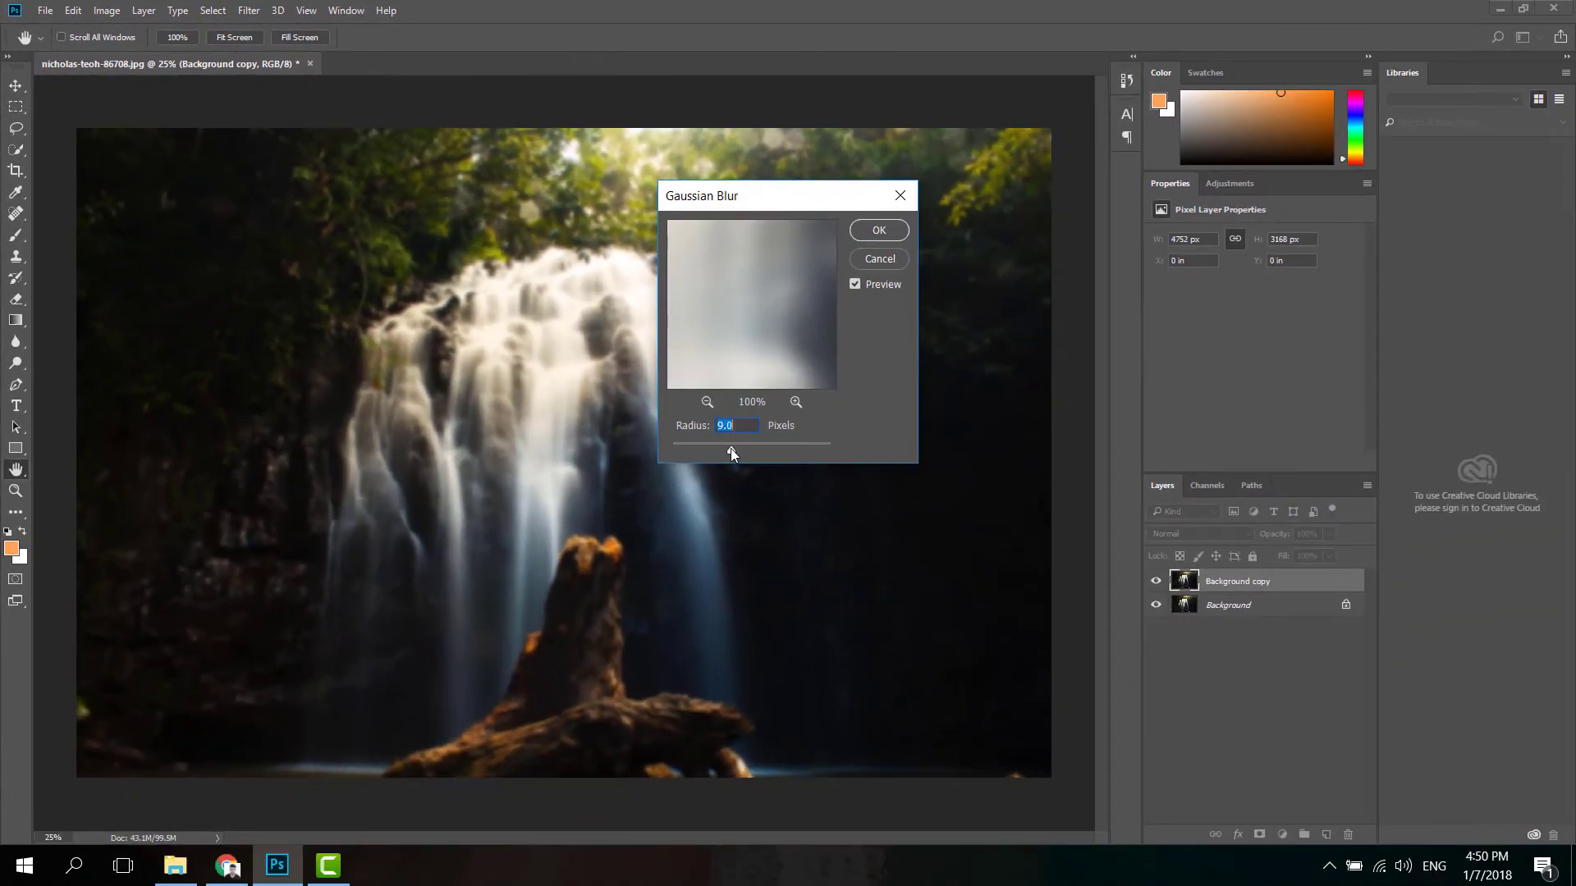
pyautogui.moveTo(821, 451); pyautogui.dragTo(879, 449)
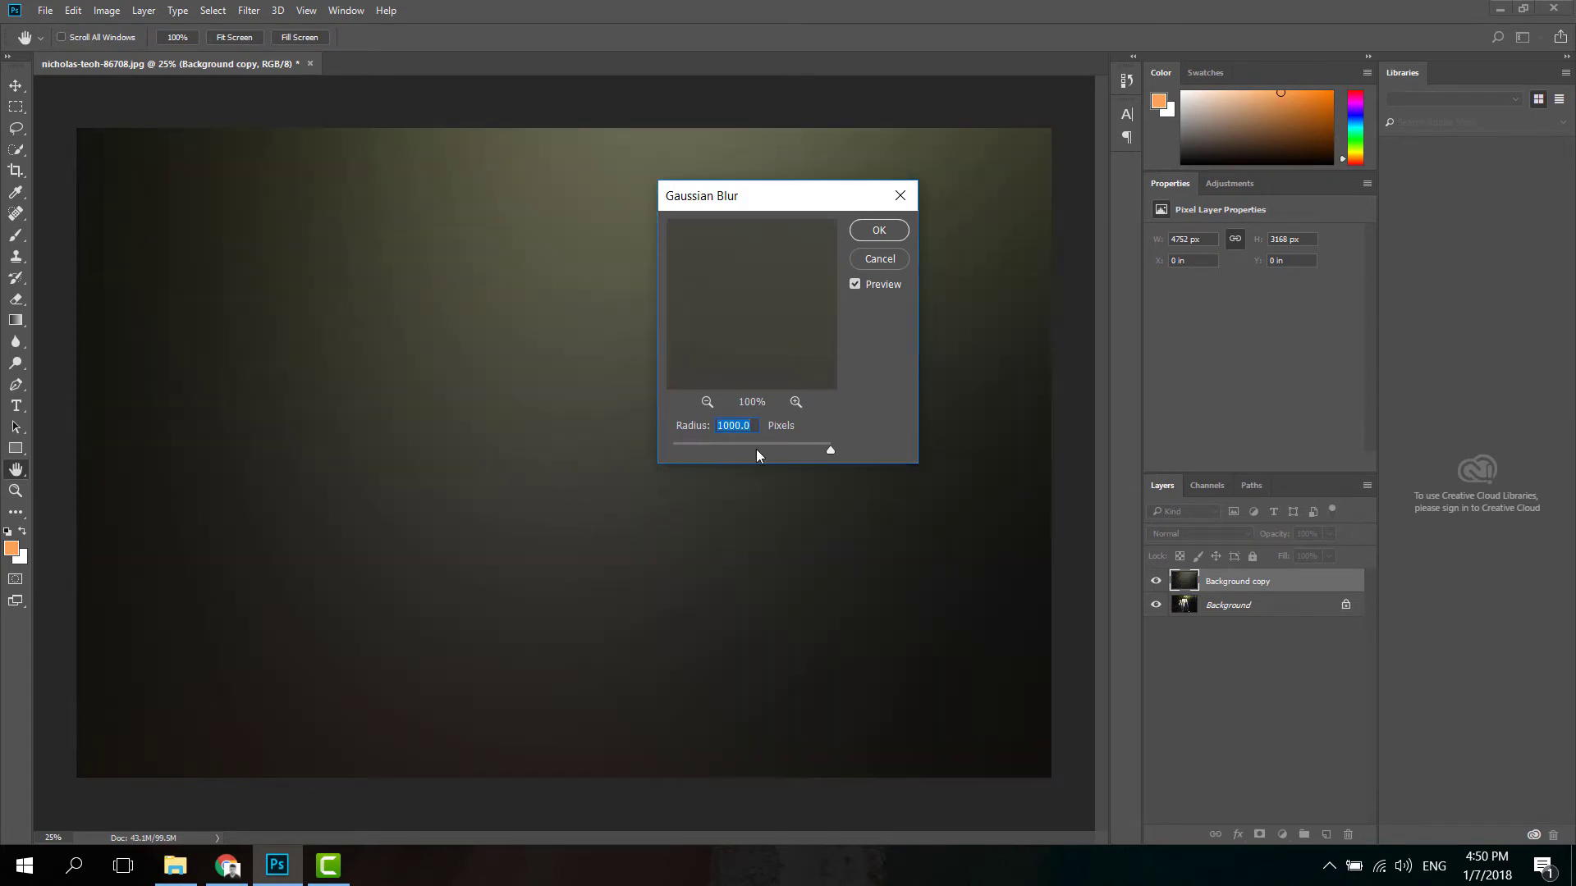
pyautogui.moveTo(756, 452); pyautogui.dragTo(715, 451)
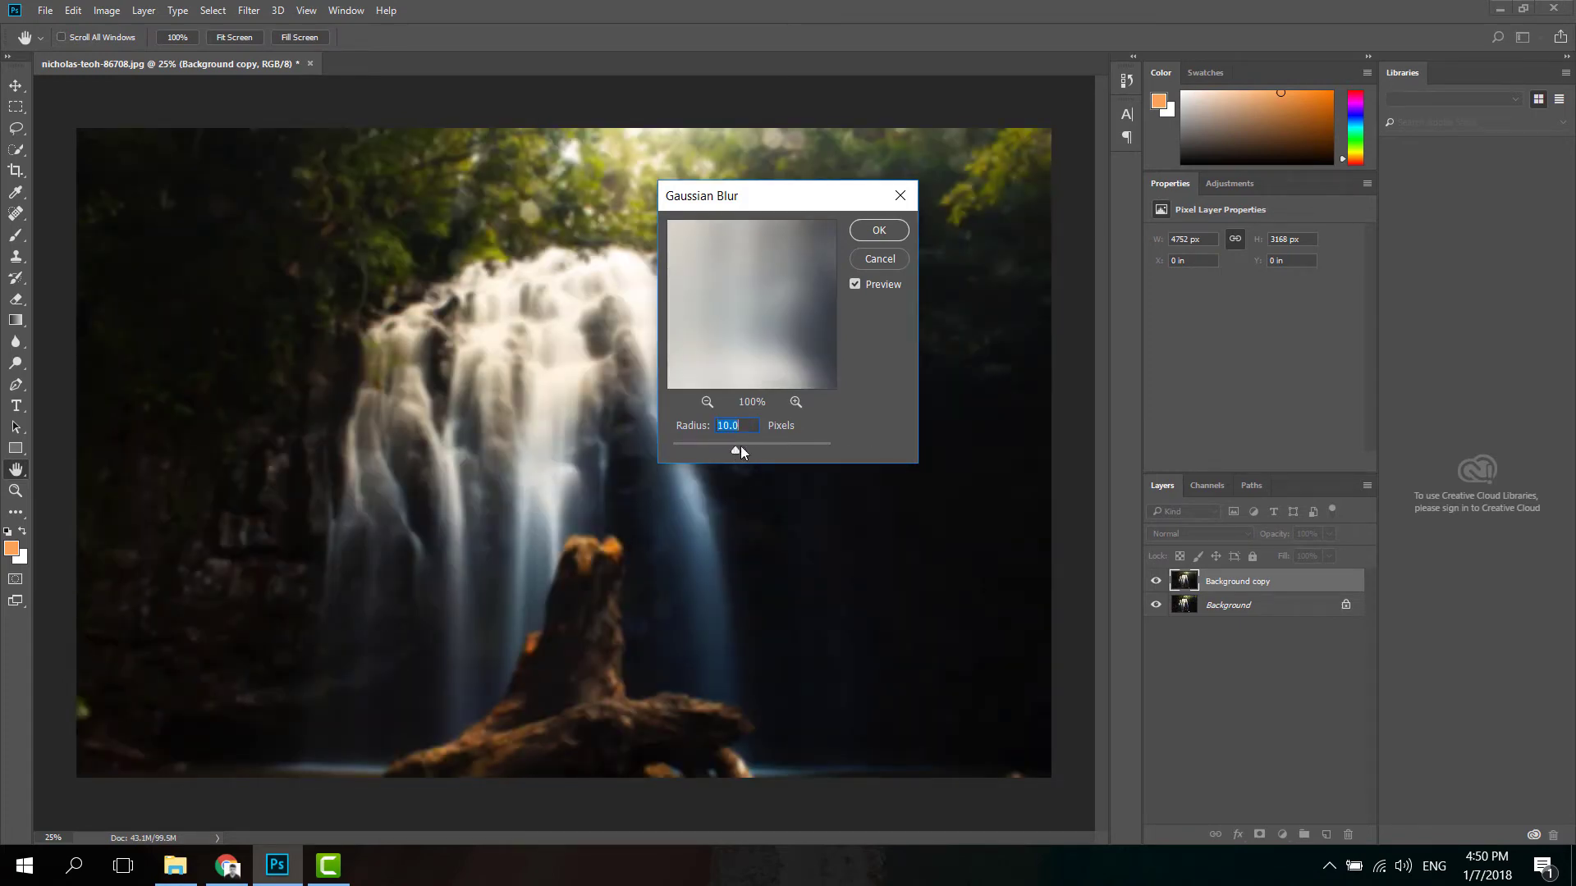
pyautogui.moveTo(733, 450); pyautogui.dragTo(737, 455)
pyautogui.click(879, 229)
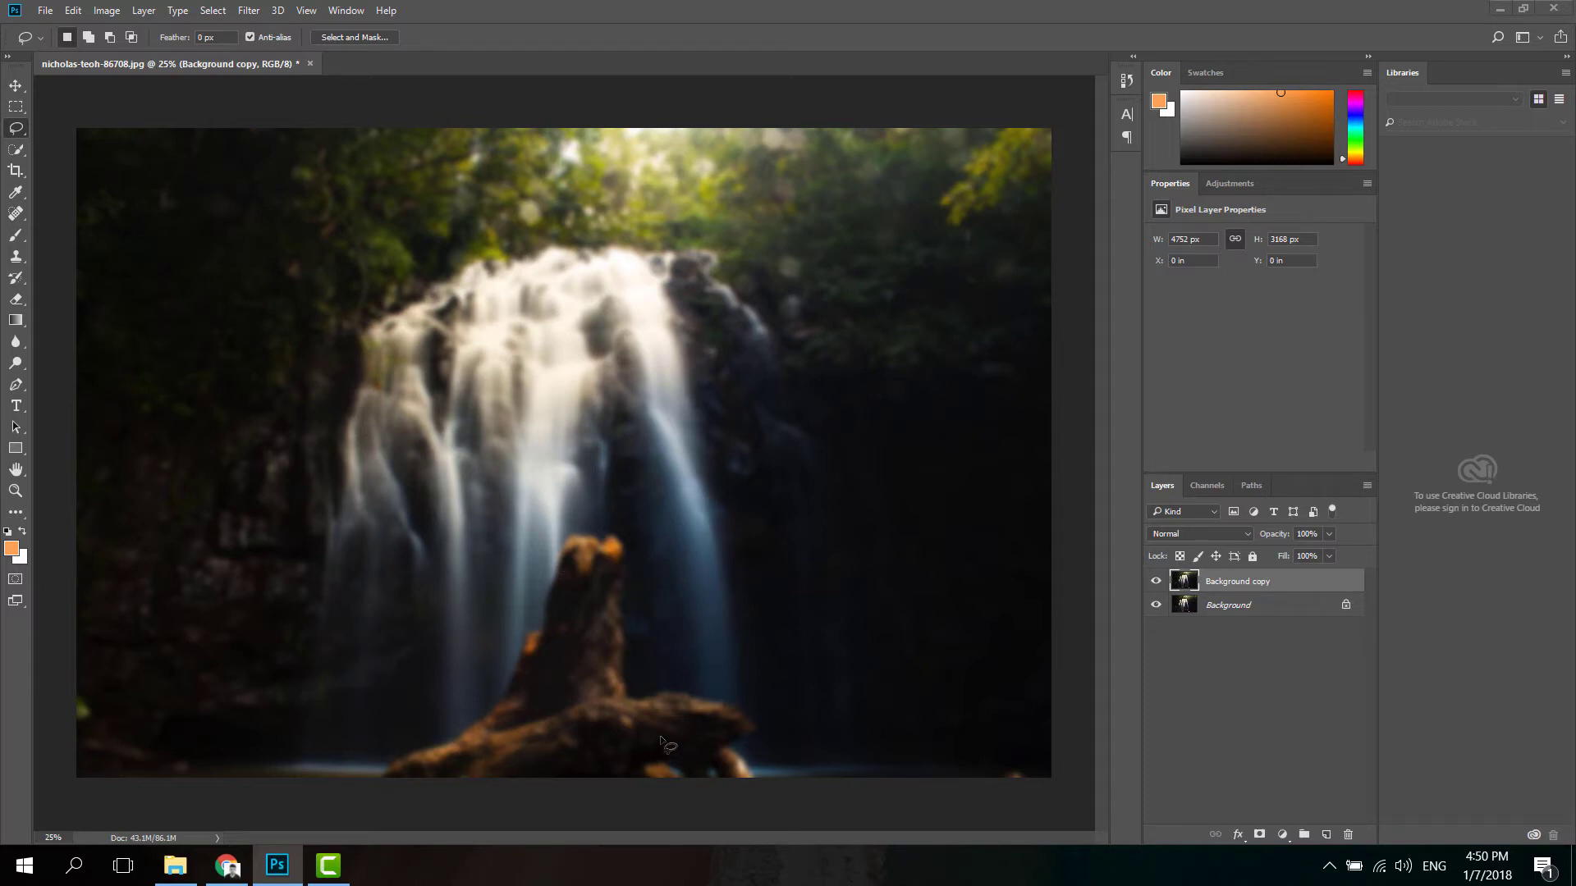
# Add a layer mask and paint black over the tree stump to restore its sharpness
pyautogui.click(1260, 835)
pyautogui.press('b')
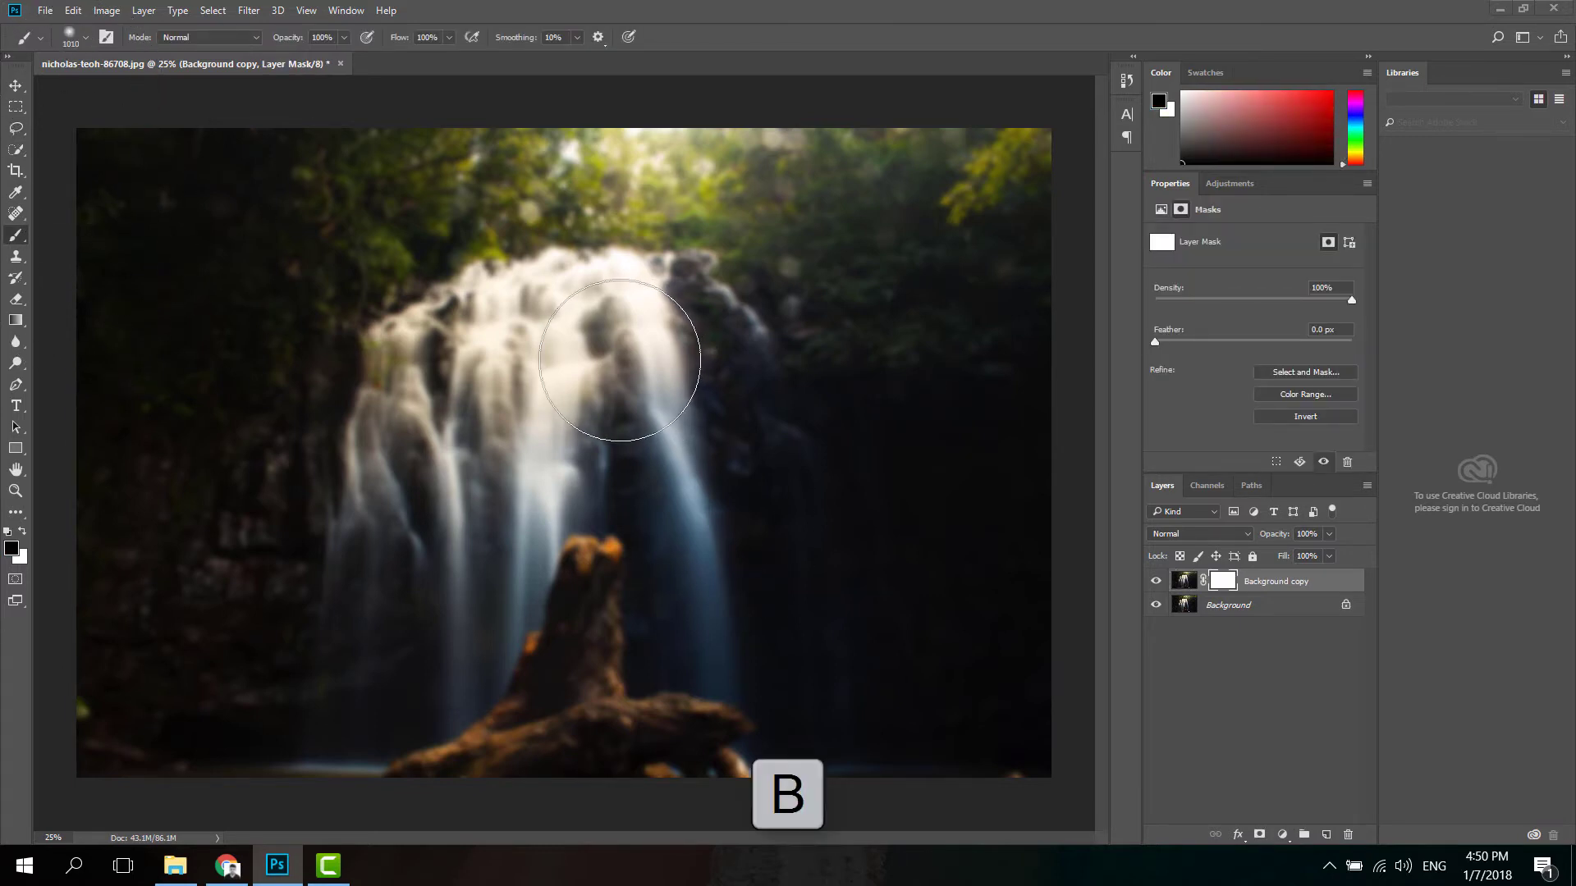
pyautogui.moveTo(620, 360)
pyautogui.mouseDown()
pyautogui.moveTo(516, 583)
pyautogui.moveTo(371, 632)
pyautogui.mouseUp()
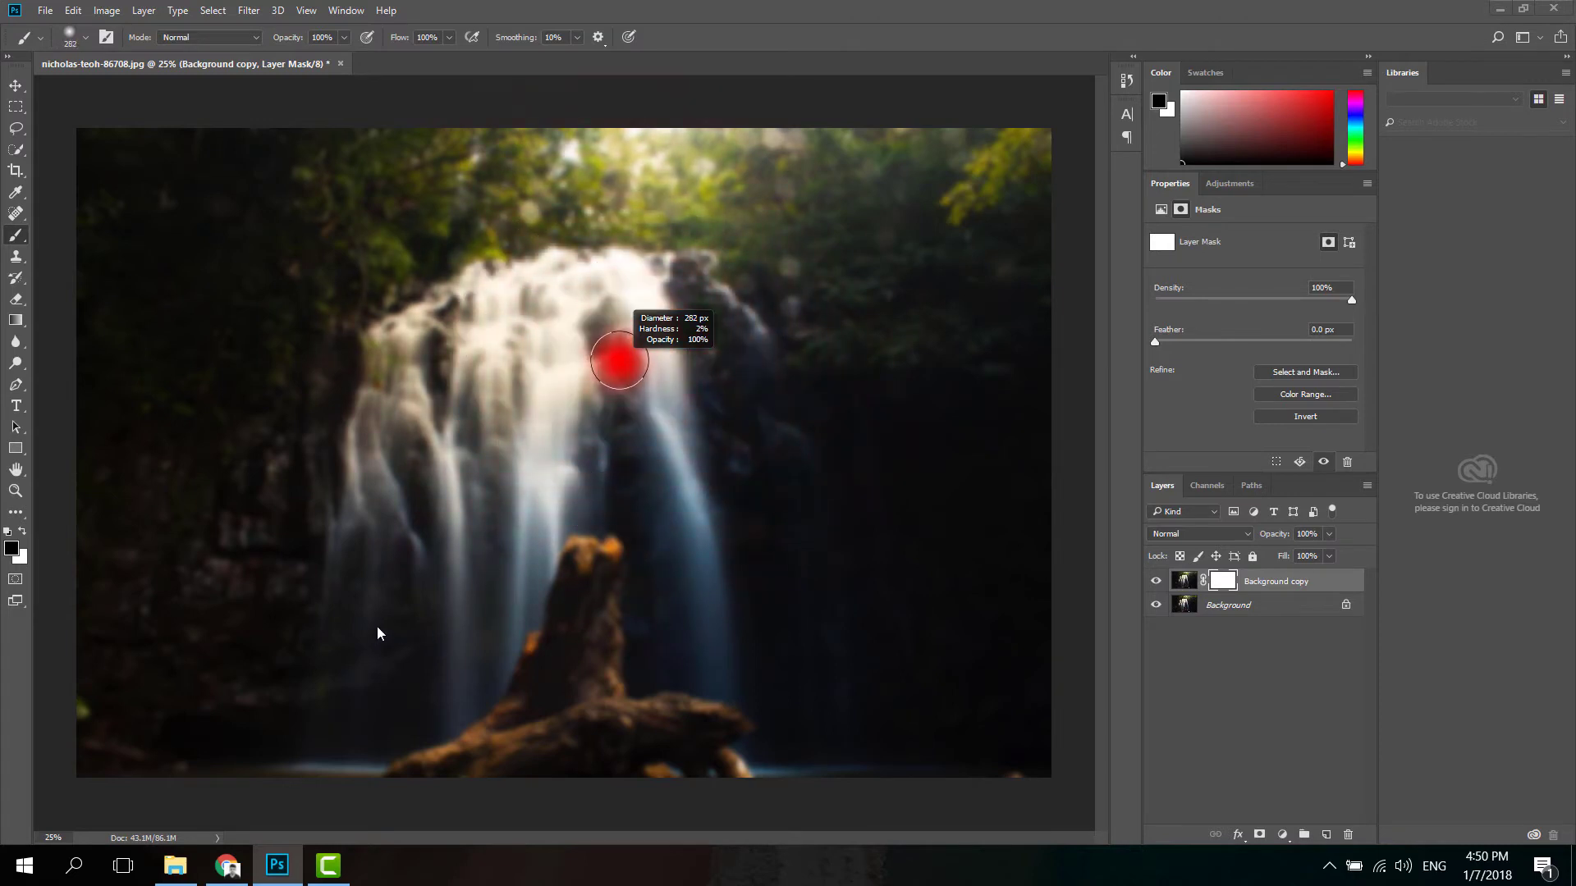
pyautogui.moveTo(560, 645)
pyautogui.mouseDown()
pyautogui.moveTo(587, 555)
pyautogui.moveTo(547, 673)
pyautogui.moveTo(422, 766)
pyautogui.moveTo(697, 728)
pyautogui.moveTo(598, 763)
pyautogui.moveTo(728, 792)
pyautogui.moveTo(728, 717)
pyautogui.moveTo(587, 722)
pyautogui.moveTo(609, 589)
pyautogui.moveTo(605, 558)
pyautogui.moveTo(583, 550)
pyautogui.moveTo(605, 552)
pyautogui.moveTo(584, 689)
pyautogui.moveTo(480, 741)
pyautogui.moveTo(566, 615)
pyautogui.moveTo(662, 757)
pyautogui.moveTo(437, 775)
pyautogui.moveTo(466, 780)
pyautogui.mouseUp()
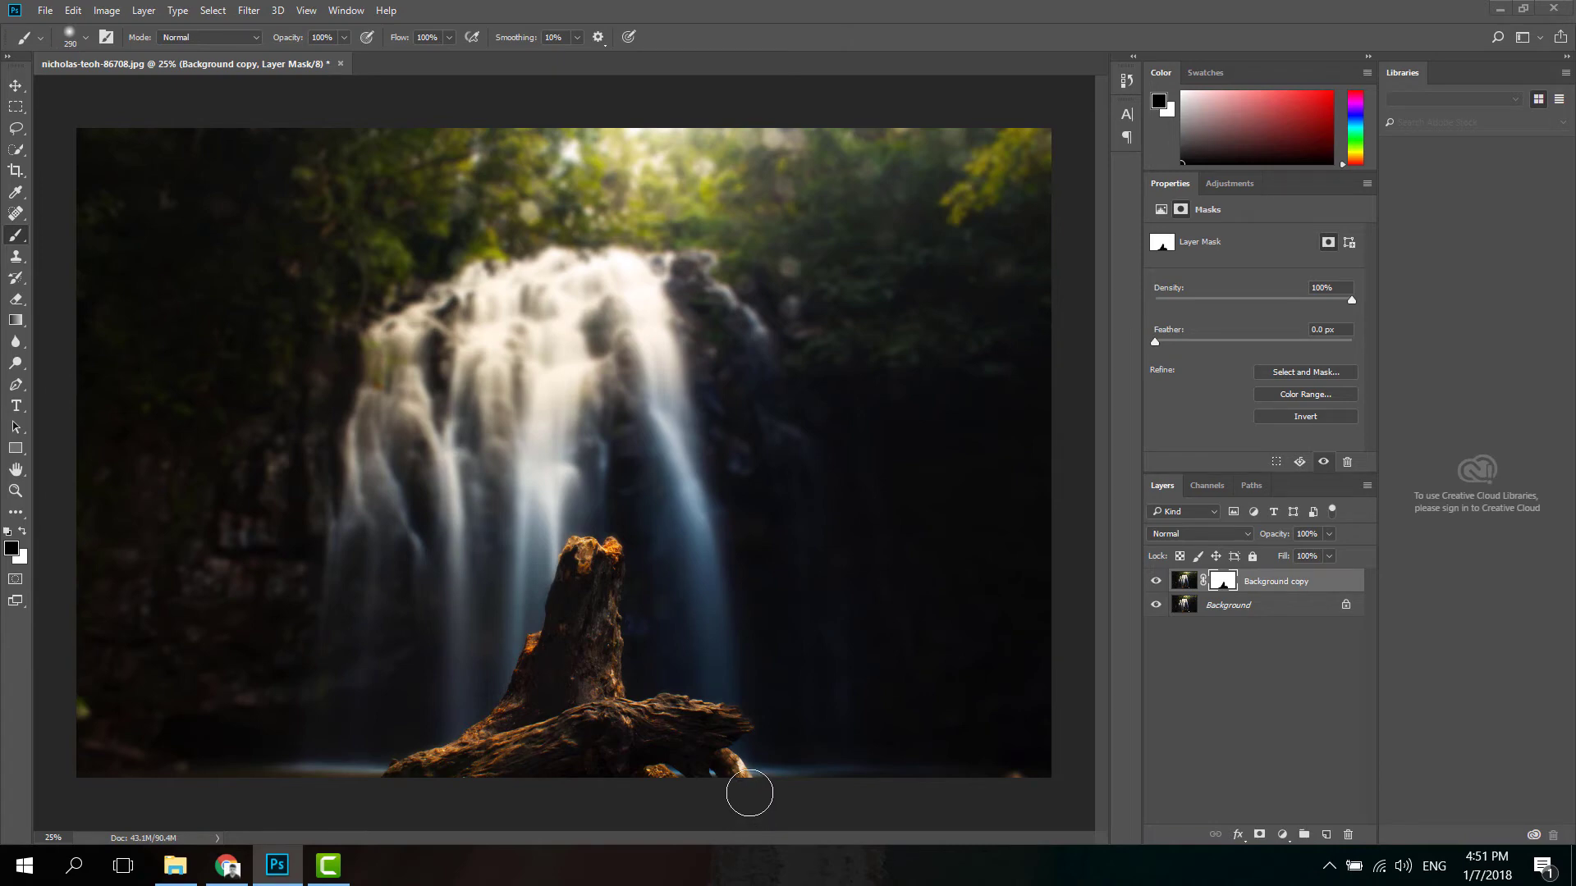
# Open remy_loz-275549.jpg, duplicate its Background layer, and show the Blur filters
pyautogui.click(163, 870)
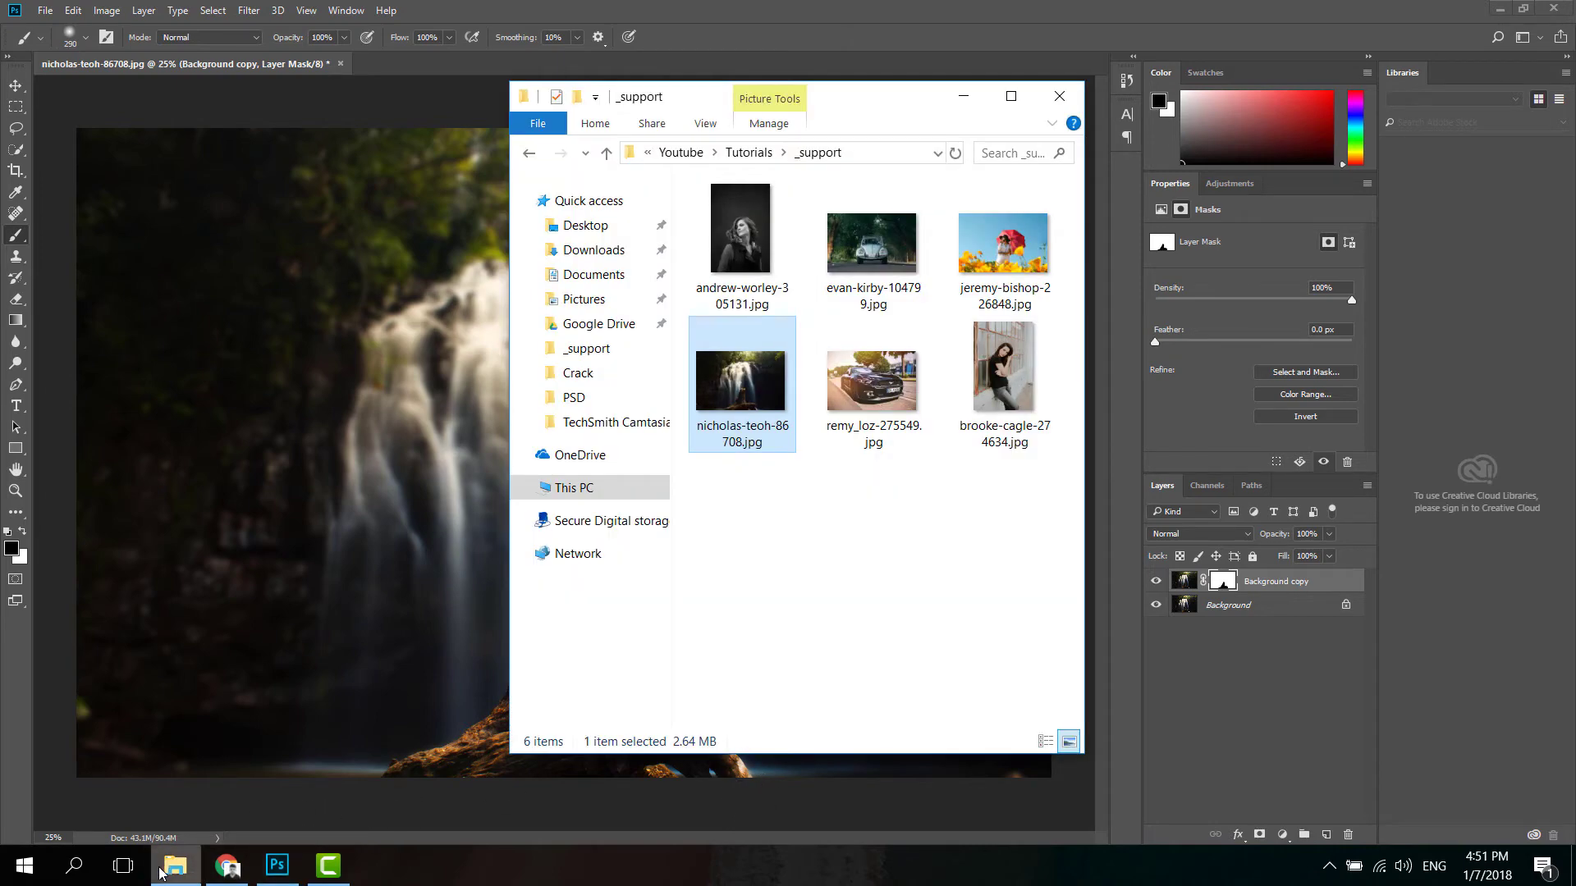
pyautogui.moveTo(875, 399)
pyautogui.mouseDown()
pyautogui.moveTo(308, 8)
pyautogui.moveTo(381, 62)
pyautogui.mouseUp()
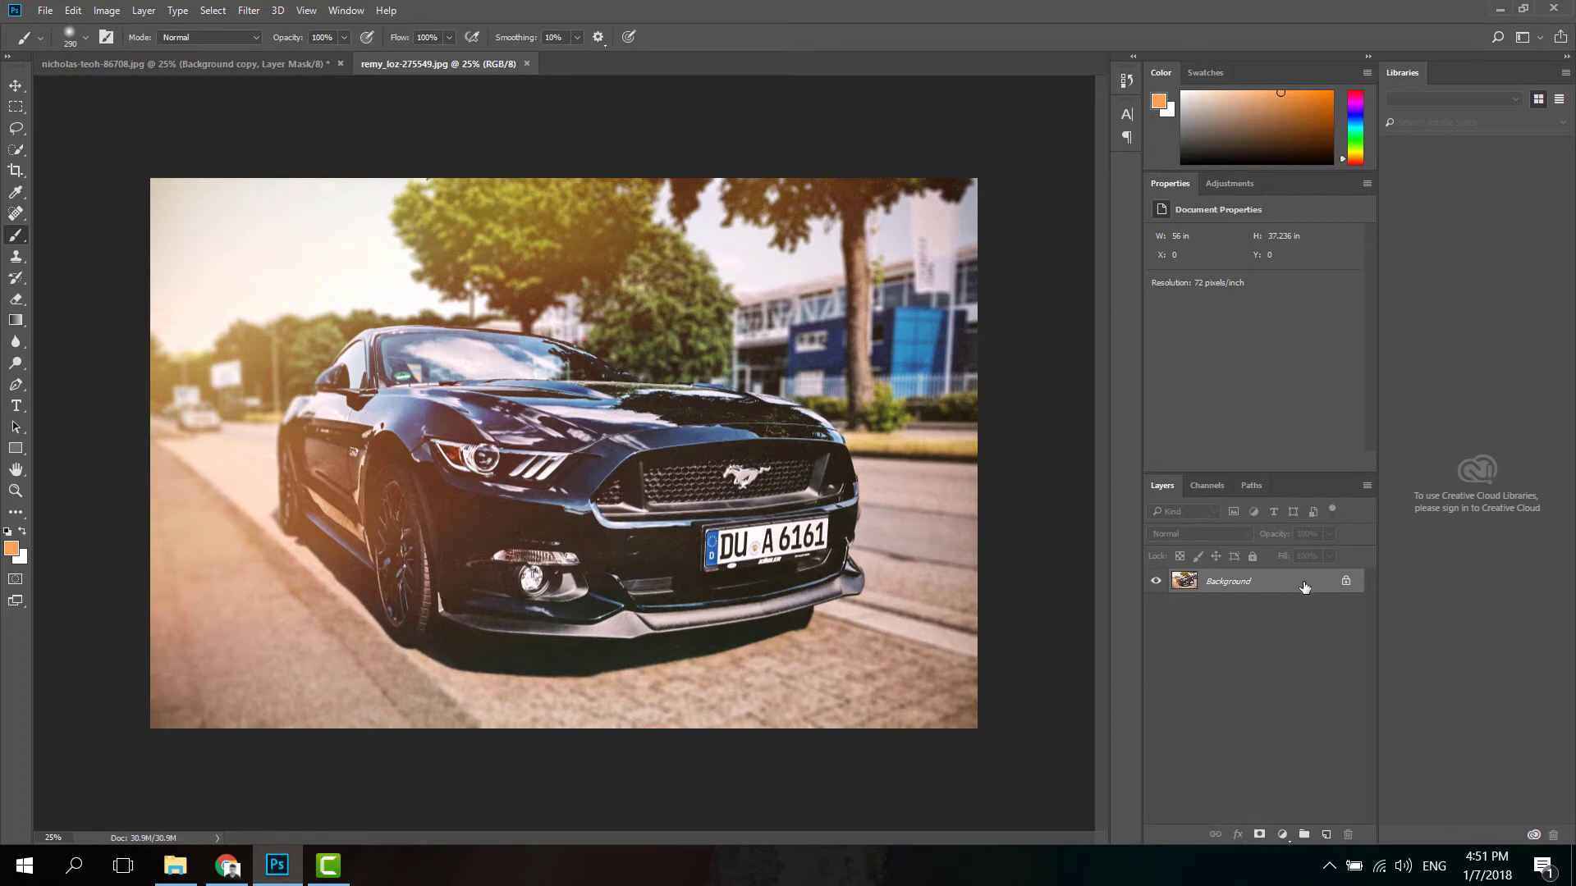
pyautogui.moveTo(1284, 583); pyautogui.dragTo(1324, 834)
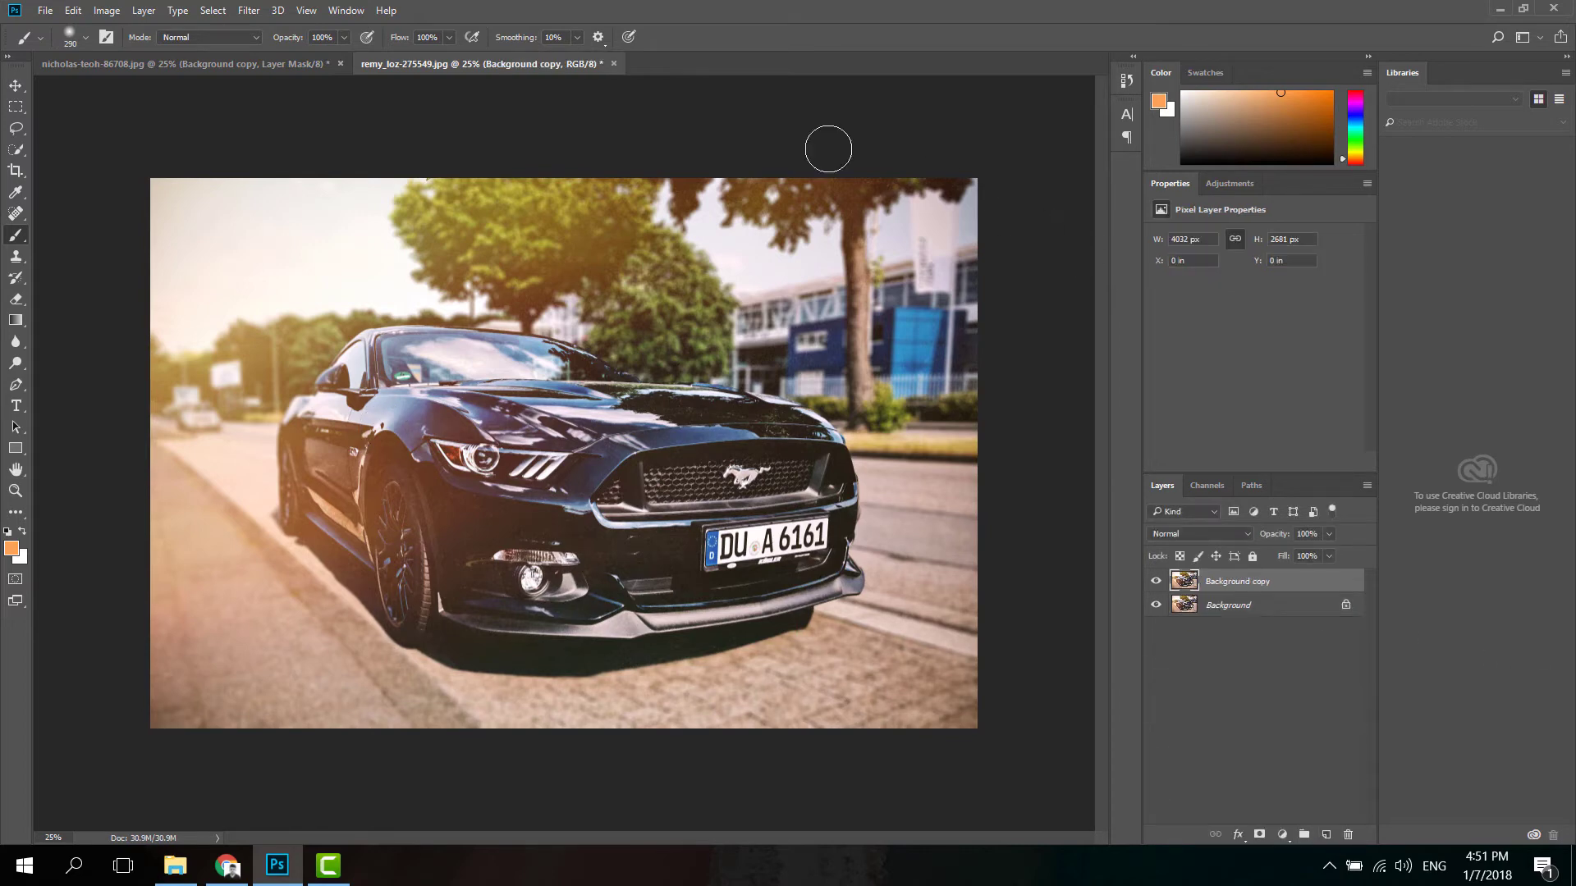
pyautogui.click(248, 10)
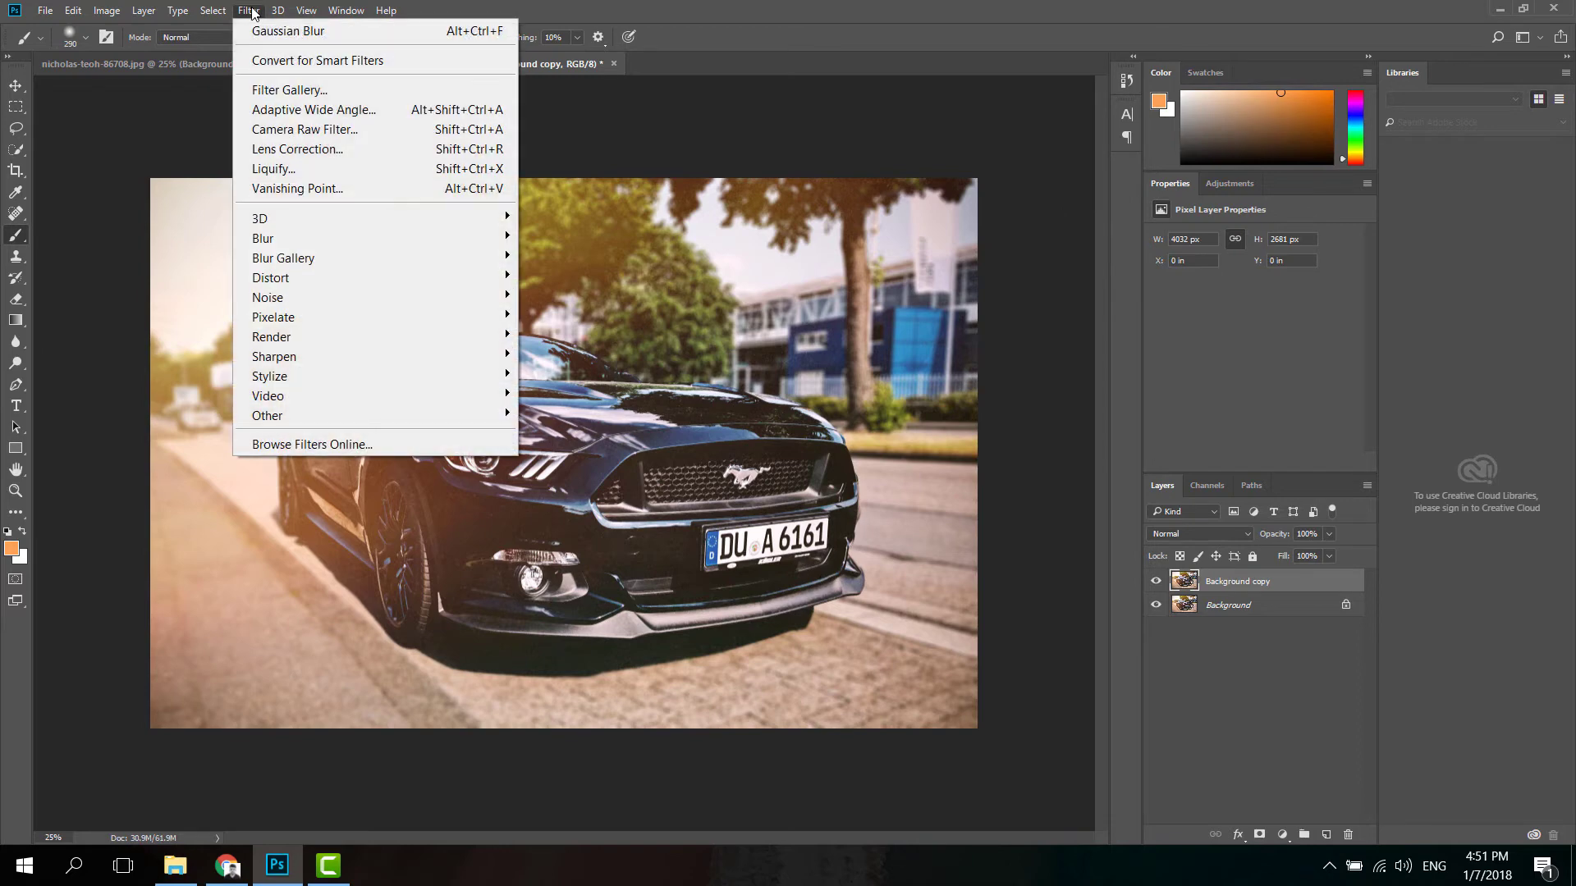
pyautogui.moveTo(320, 238)
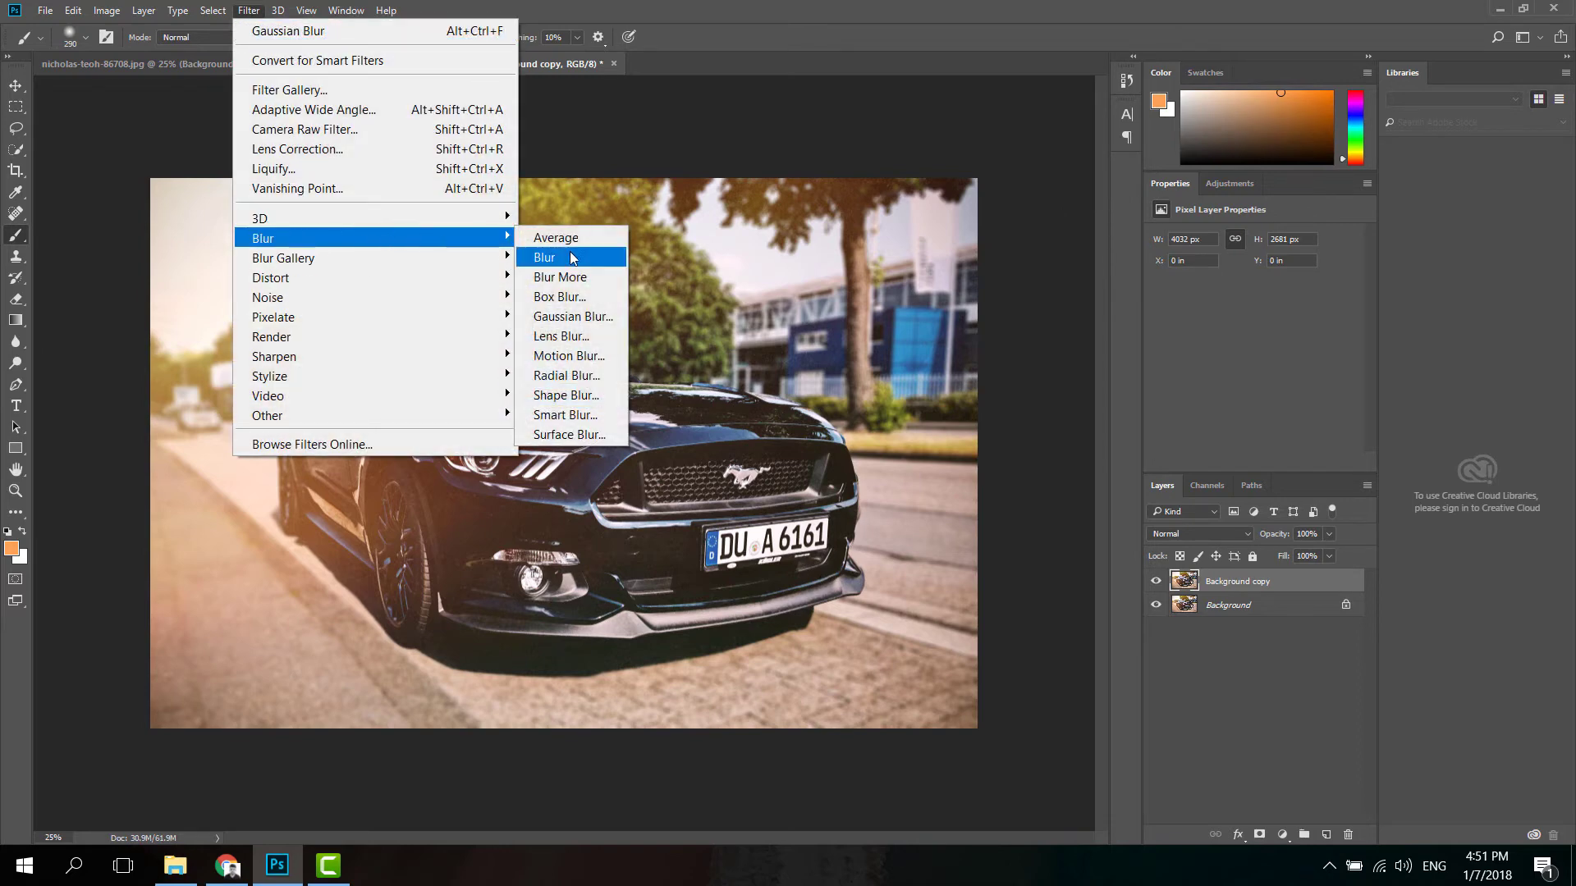
# Apply a Motion Blur with -8° angle and 166-pixel distance to the car's Background copy
pyautogui.click(593, 362)
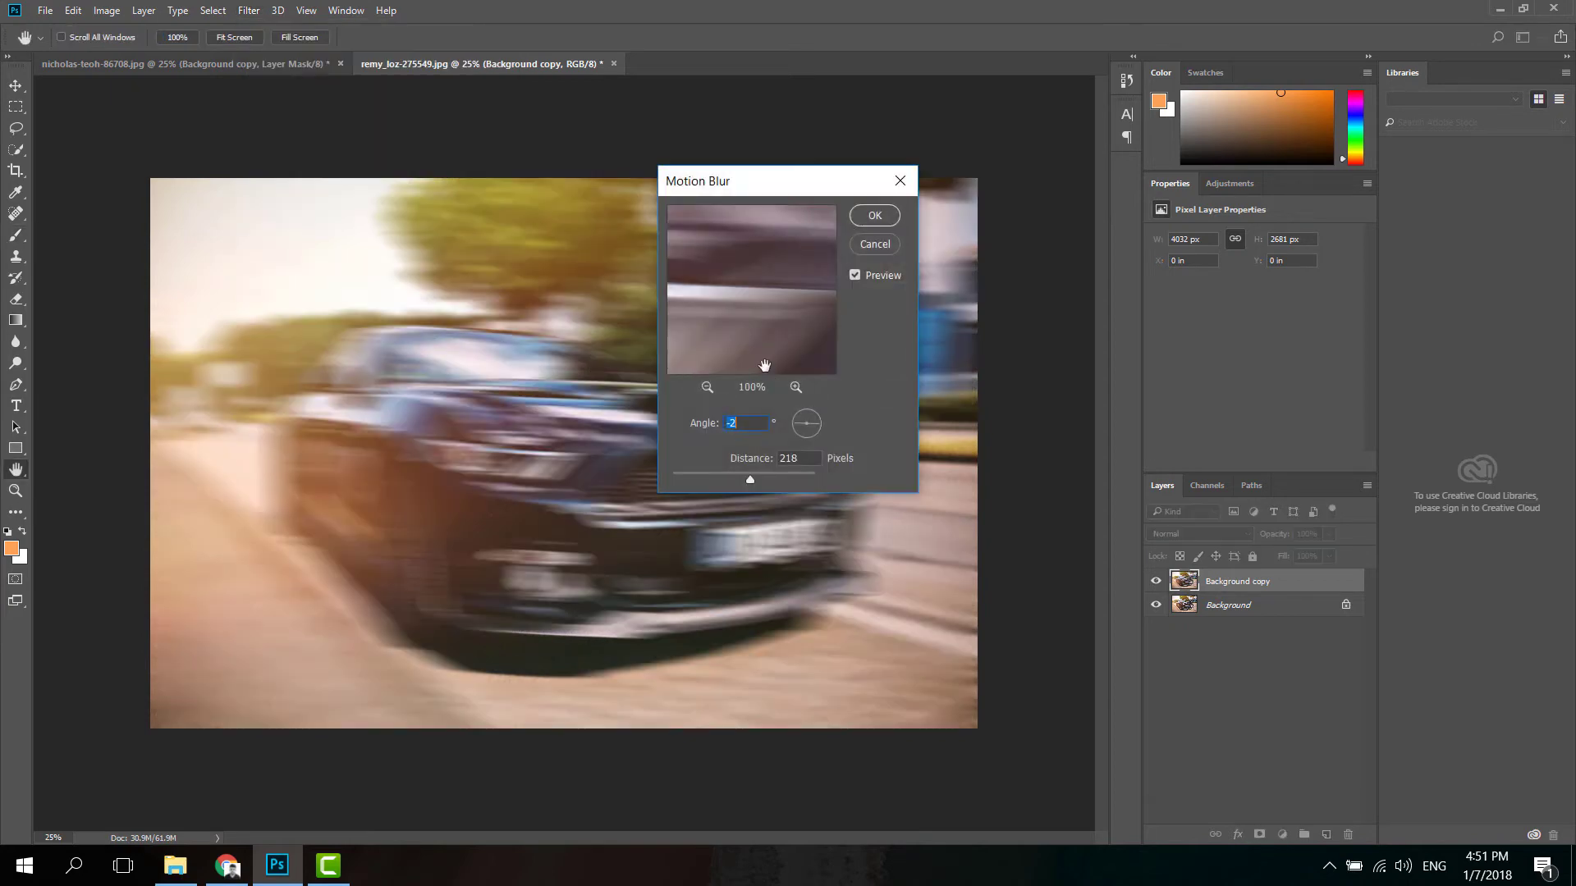
pyautogui.moveTo(817, 427); pyautogui.dragTo(826, 427)
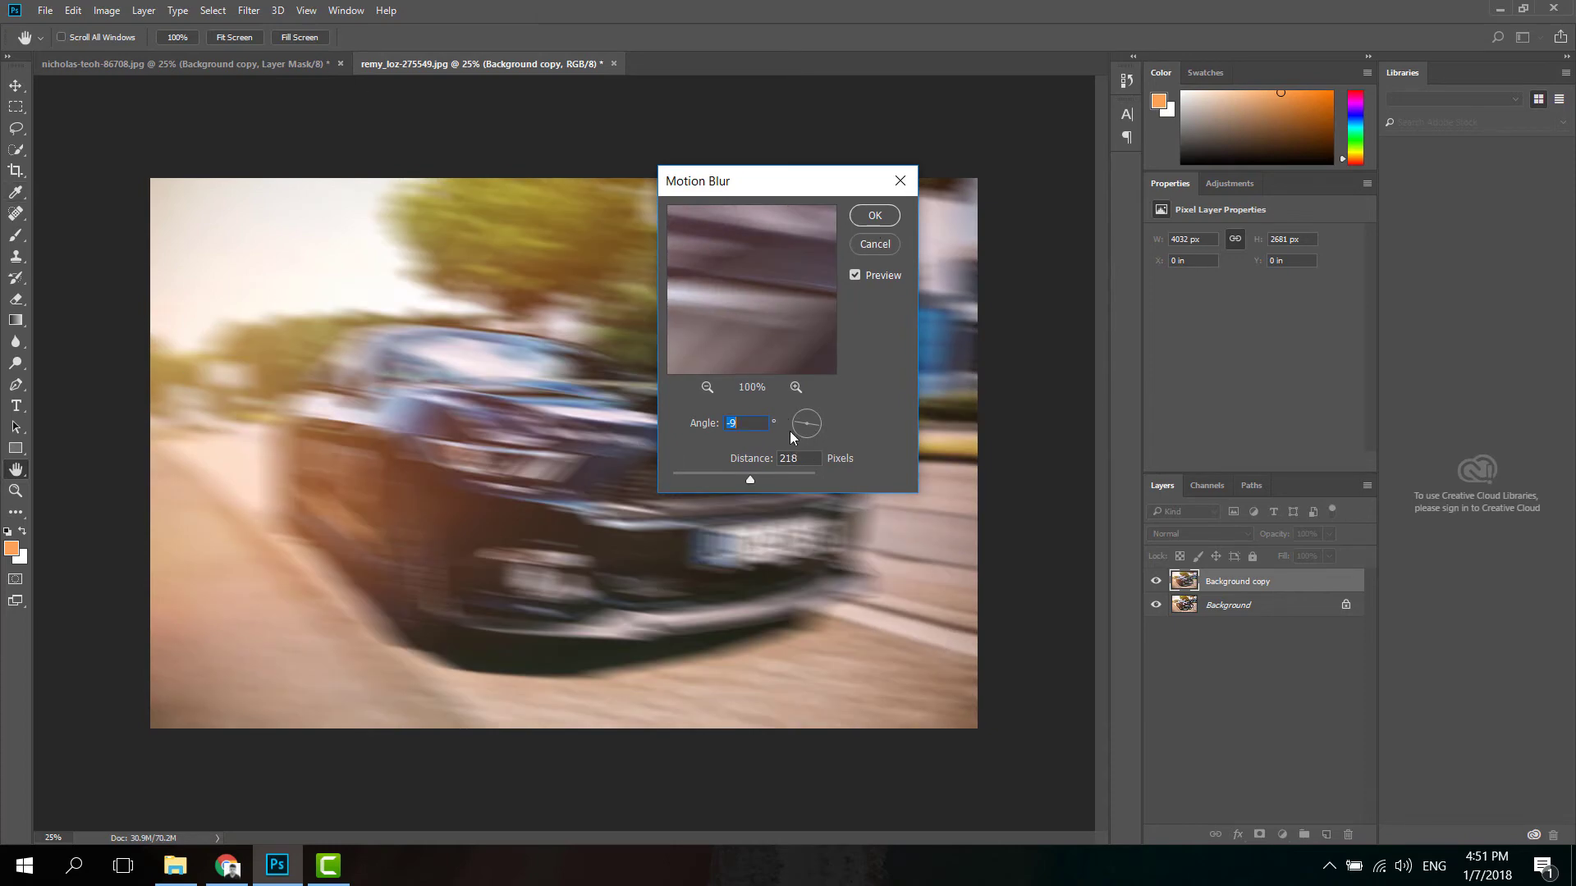
pyautogui.moveTo(821, 422); pyautogui.dragTo(823, 430)
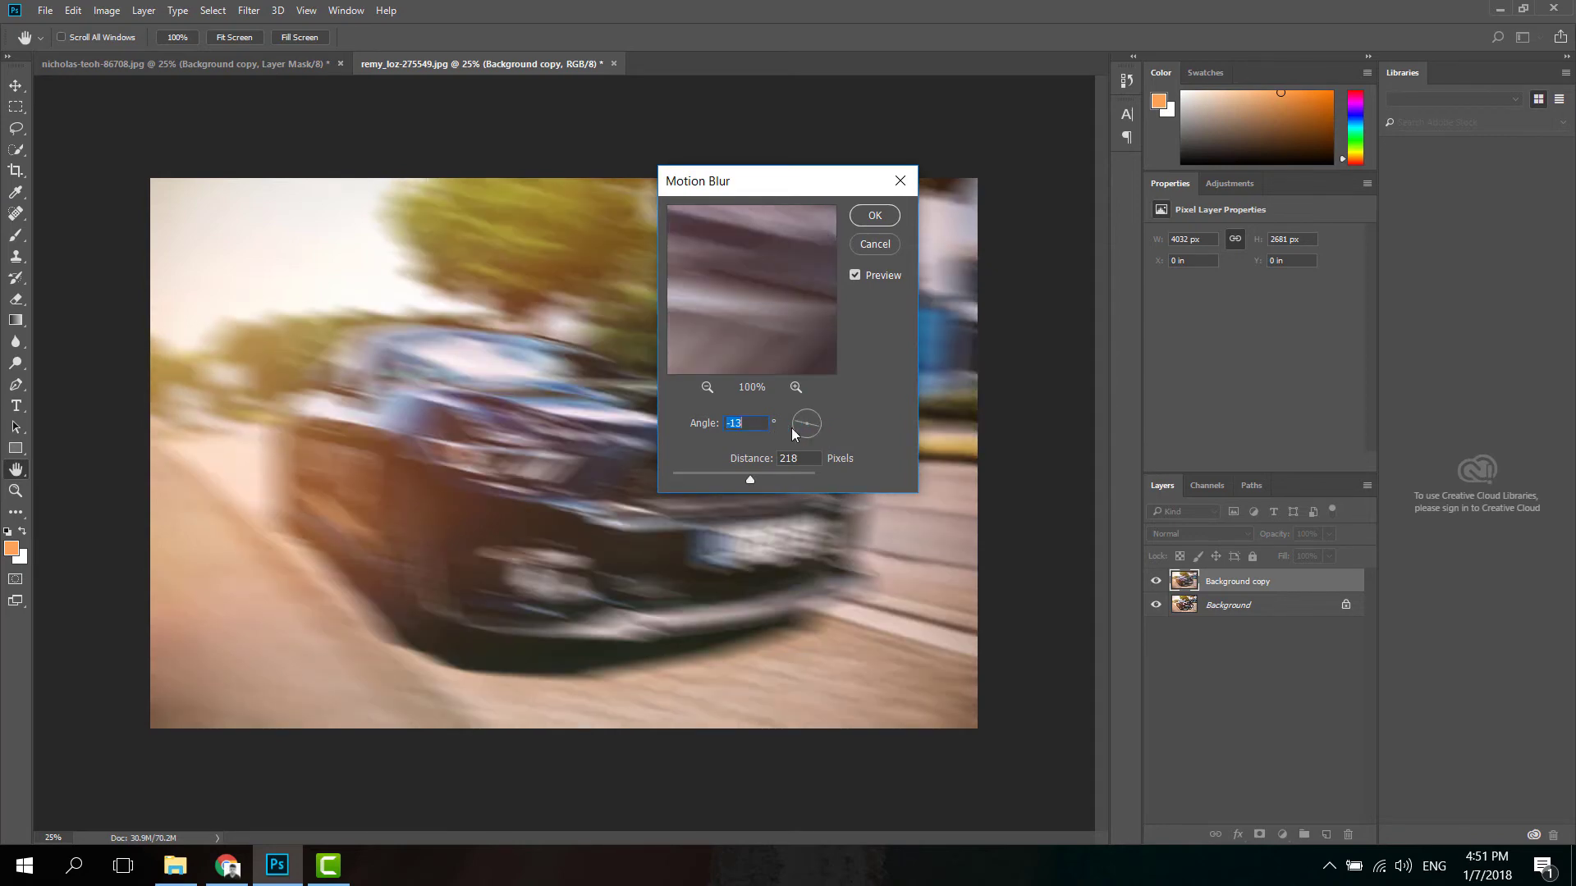
pyautogui.write('-2')
pyautogui.moveTo(830, 427); pyautogui.dragTo(820, 425)
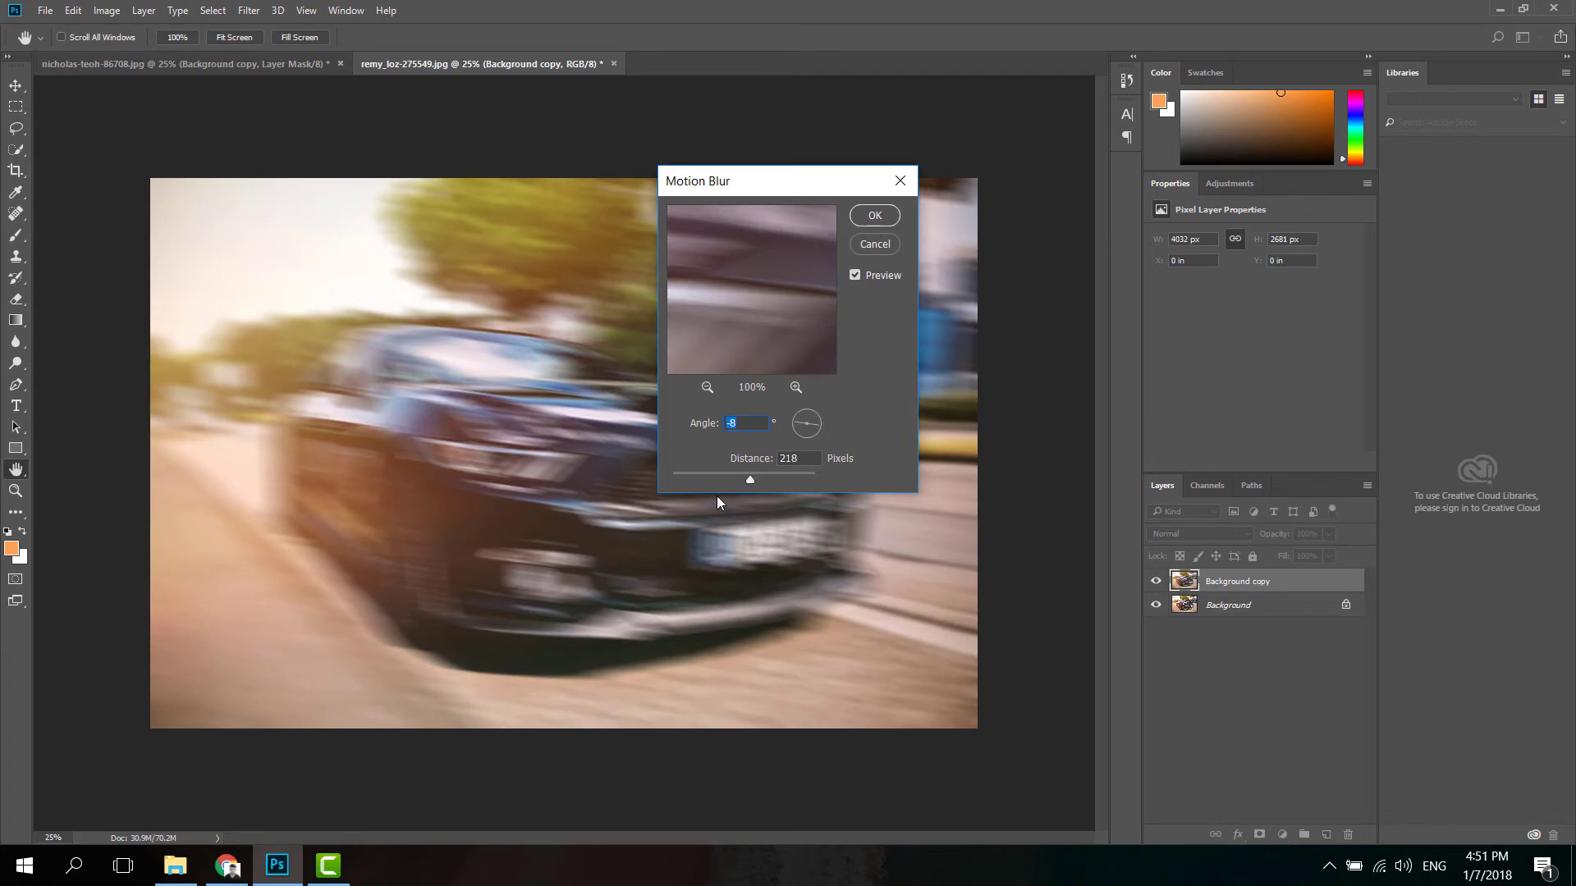
pyautogui.moveTo(750, 481); pyautogui.dragTo(738, 481)
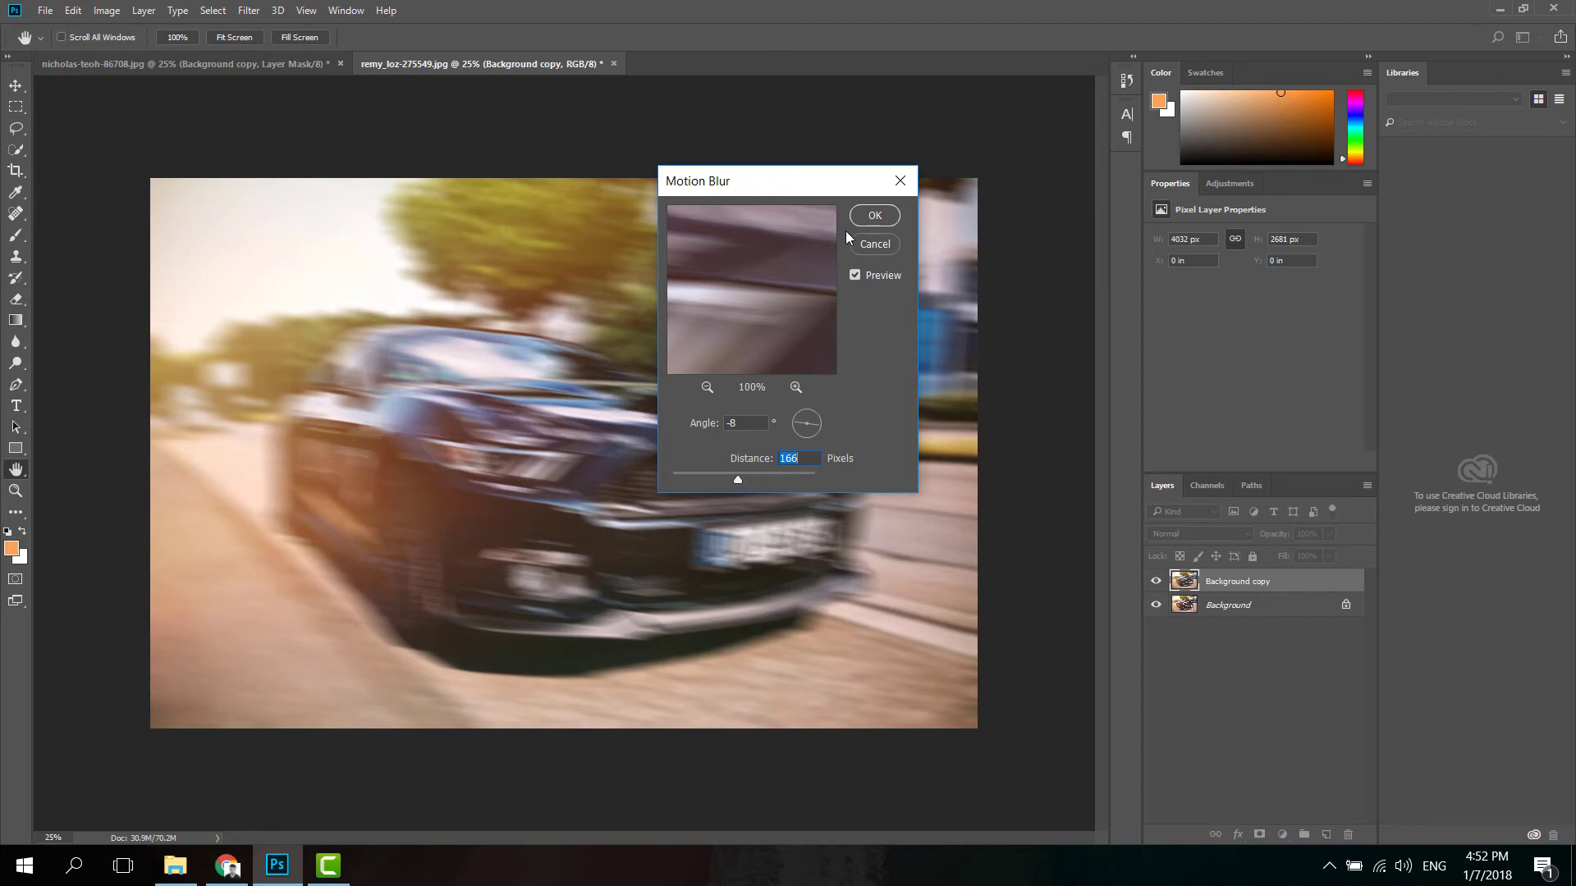
pyautogui.click(873, 218)
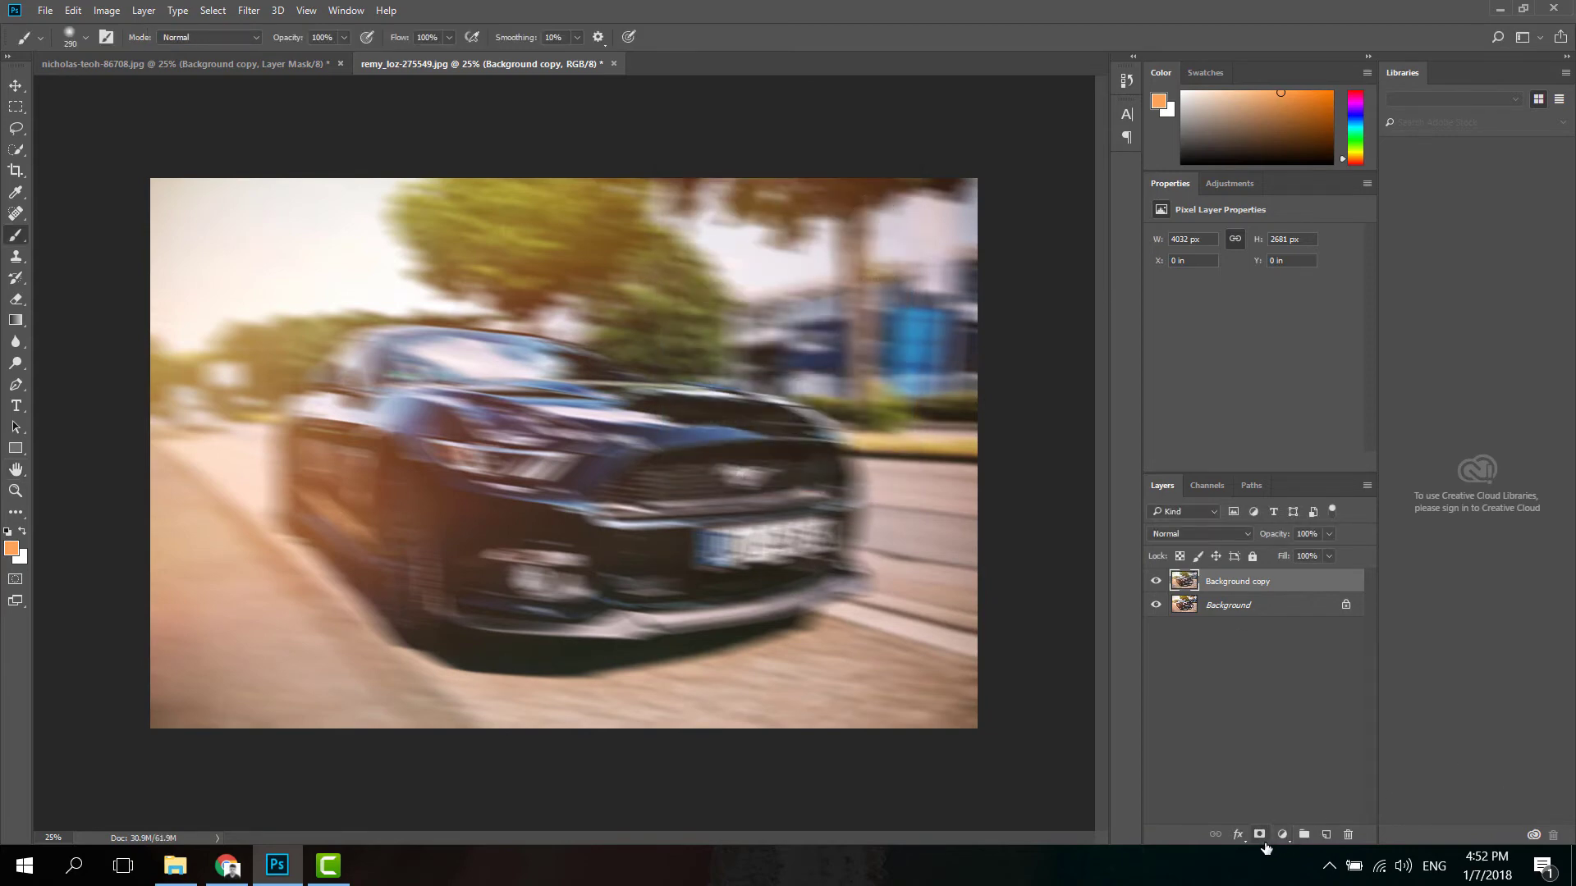
# Add a layer mask and paint black over the car with an enlarged brush
pyautogui.click(1260, 834)
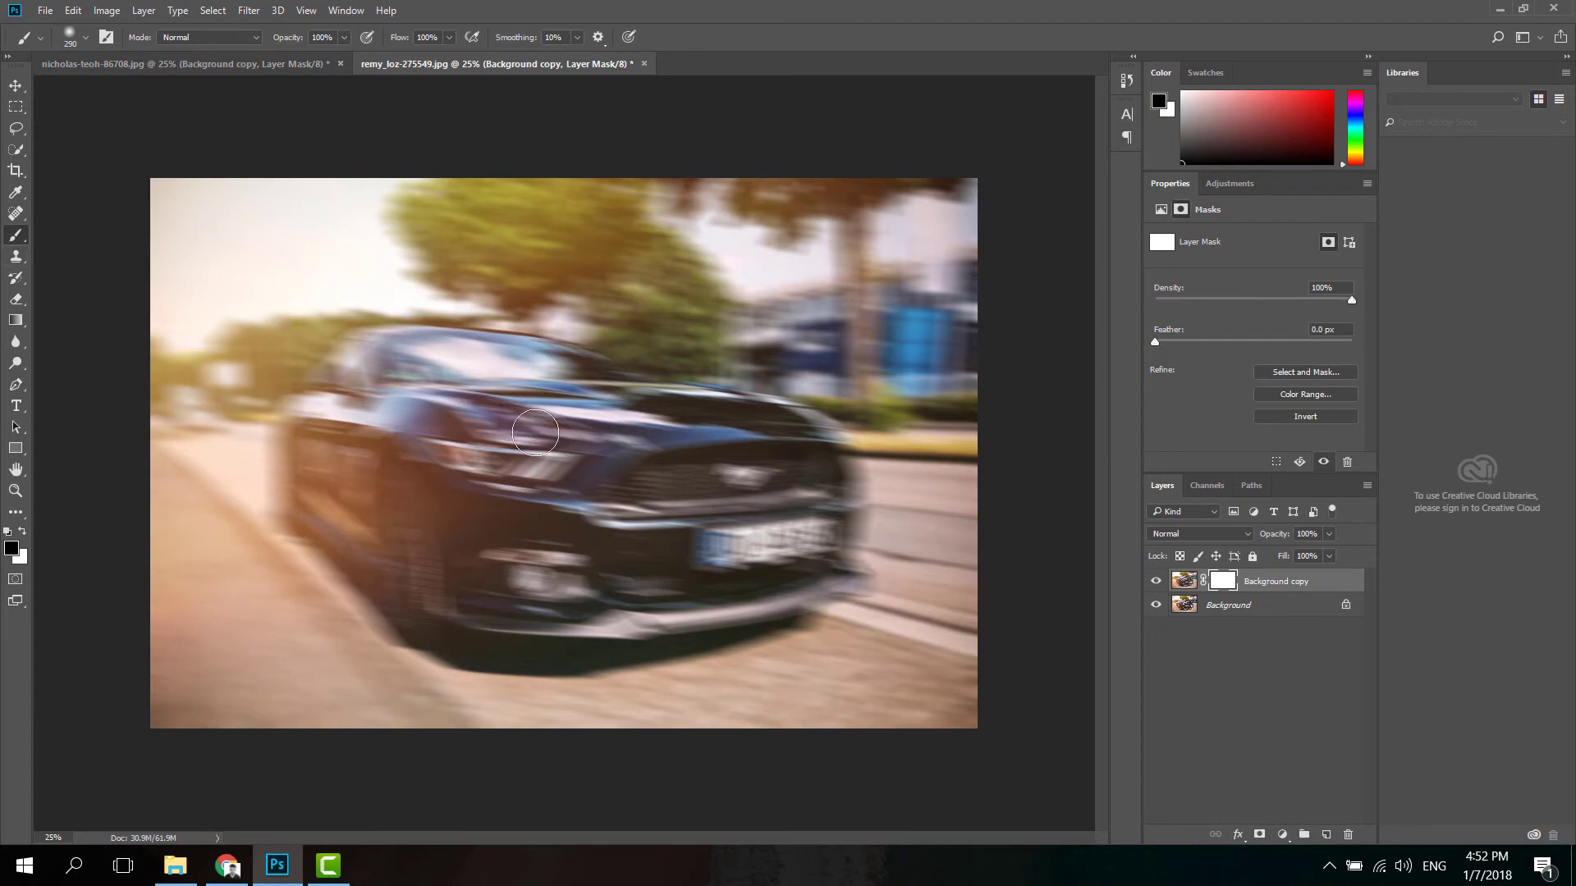
pyautogui.moveTo(525, 425)
pyautogui.mouseDown()
pyautogui.moveTo(644, 481)
pyautogui.moveTo(510, 605)
pyautogui.moveTo(385, 526)
pyautogui.moveTo(768, 474)
pyautogui.moveTo(763, 559)
pyautogui.mouseUp()
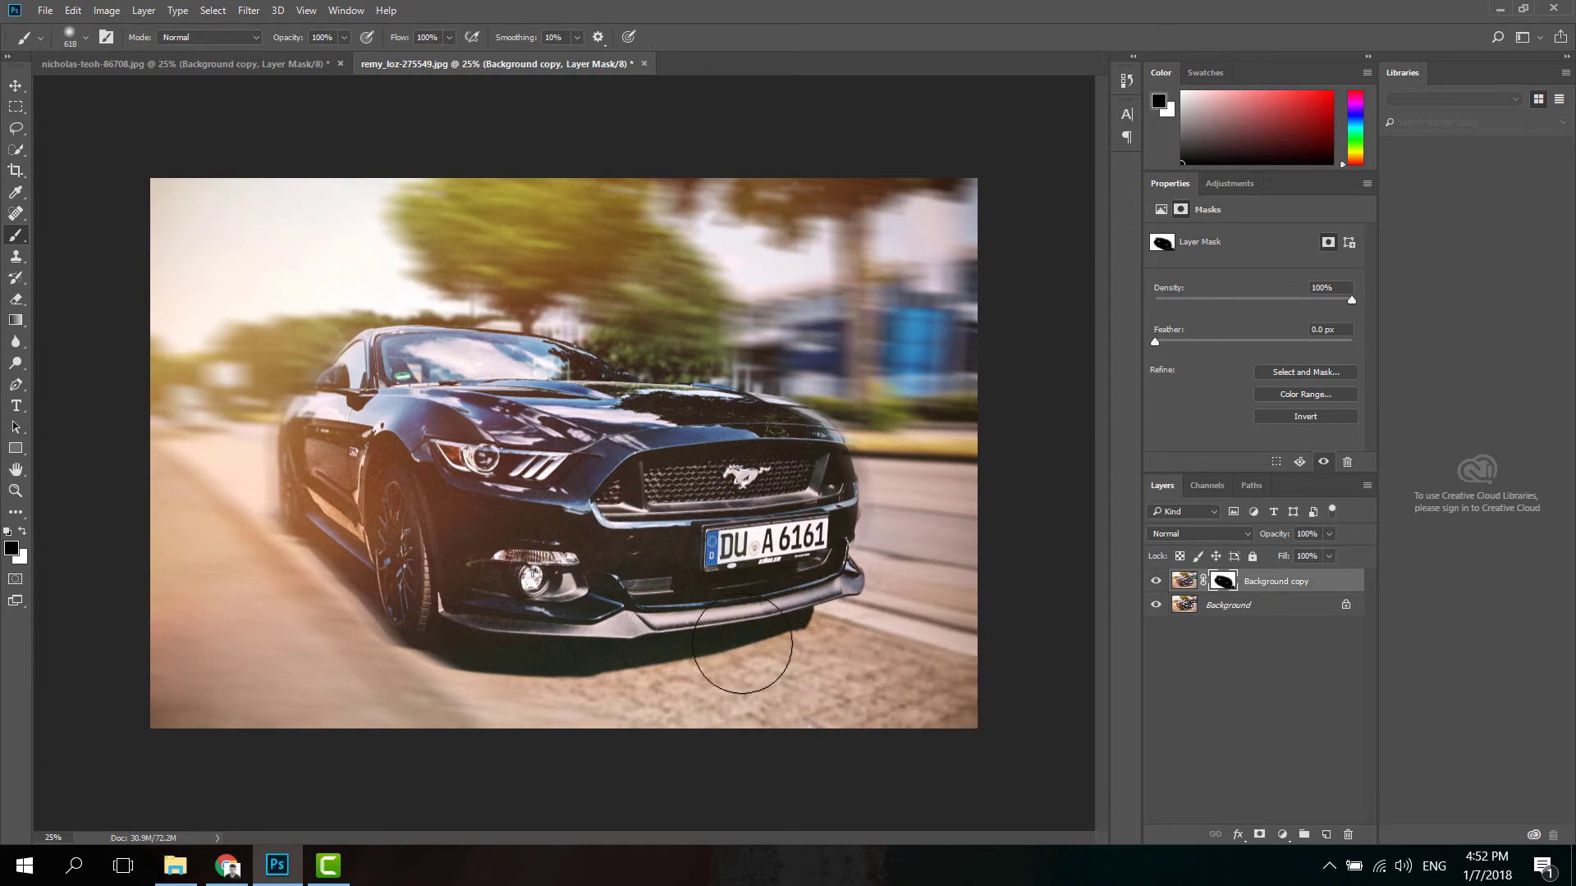
# Open the woman-at-the-window JPG from the _support folder in Photoshop
pyautogui.click(175, 870)
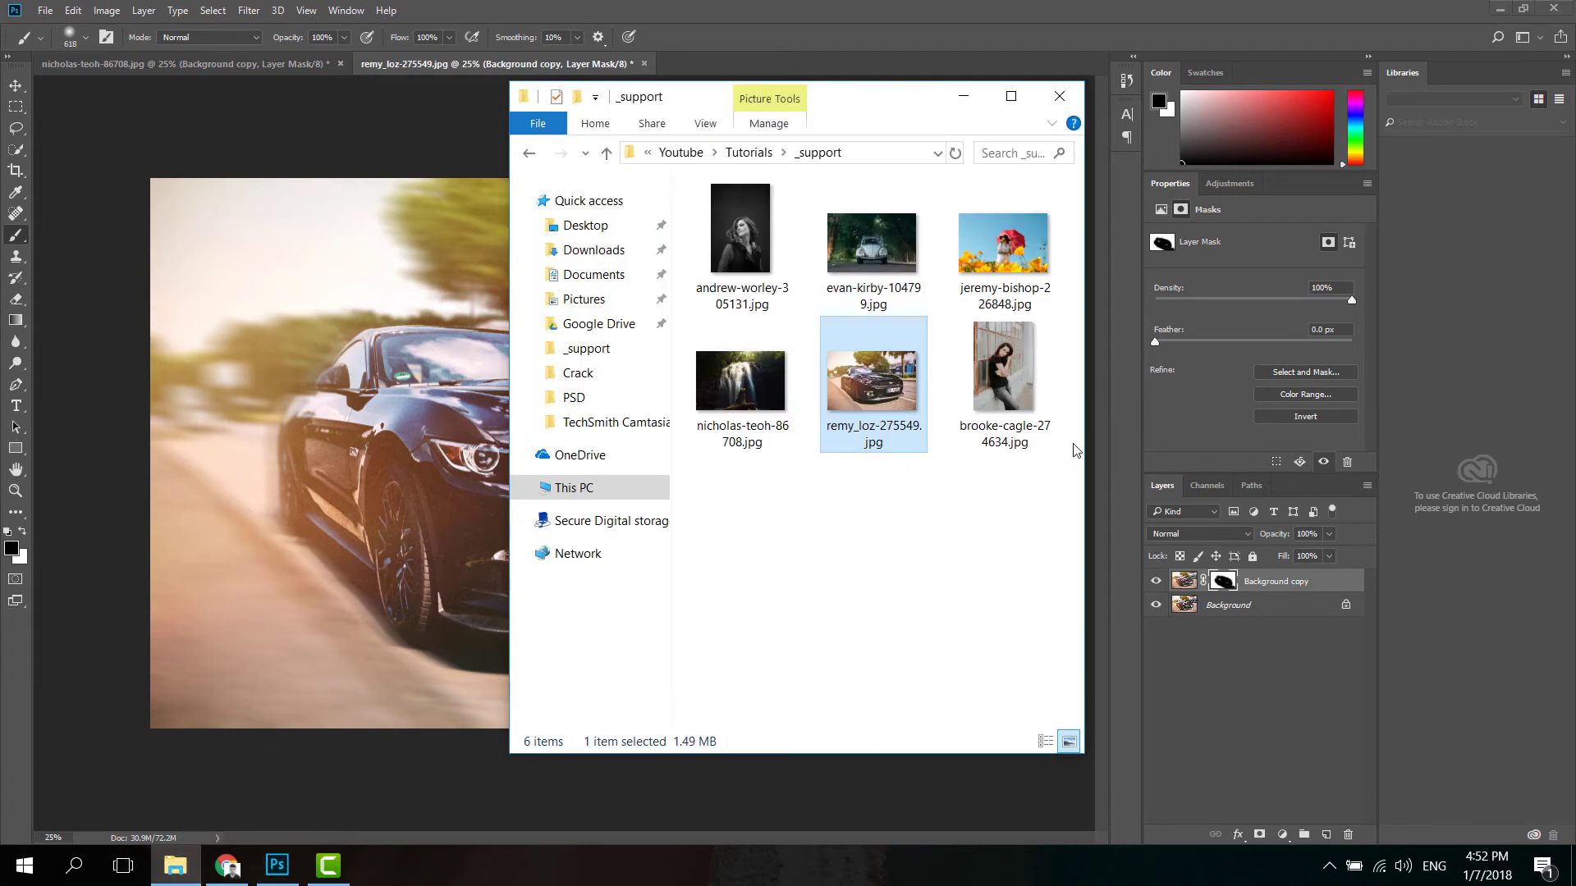
pyautogui.moveTo(1003, 365); pyautogui.dragTo(800, 49)
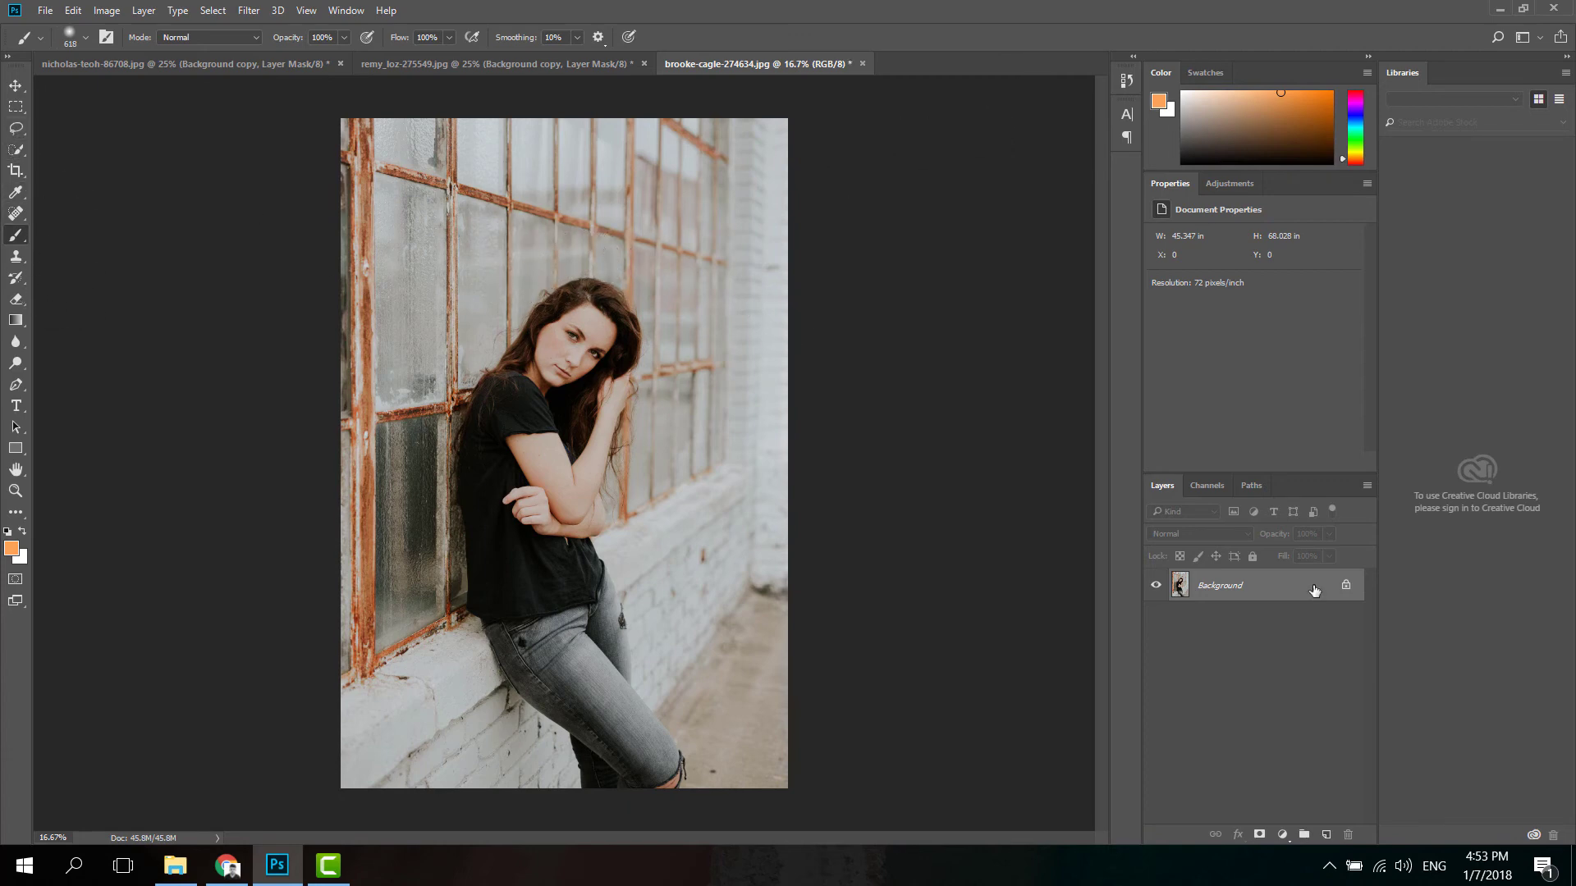
# Duplicate the Background layer and lasso-select the woman's face
pyautogui.moveTo(1315, 590); pyautogui.dragTo(1325, 834)
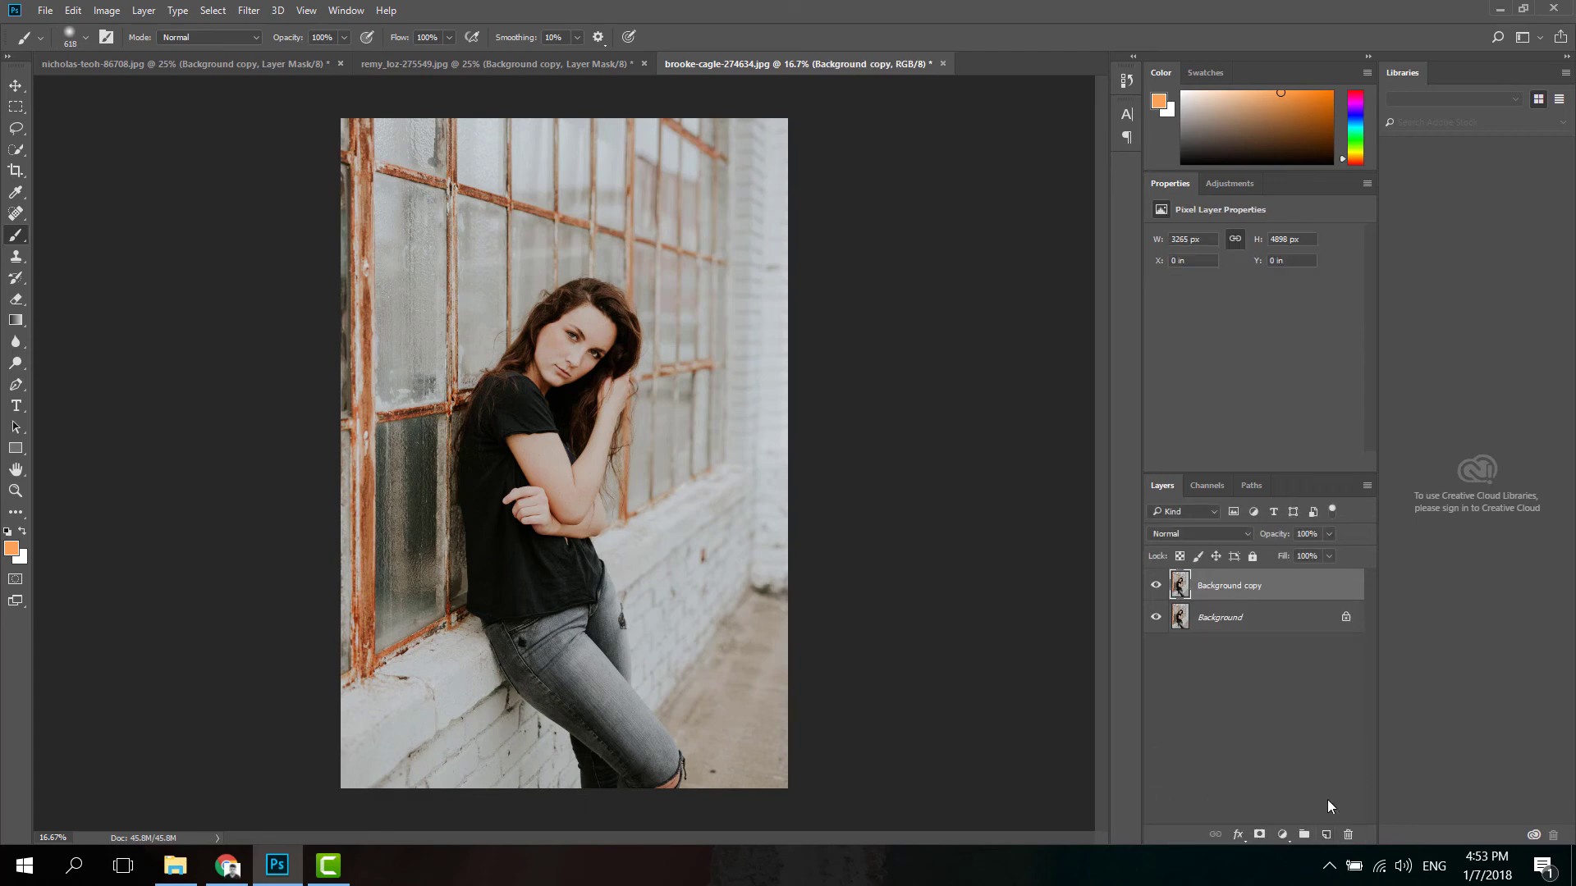
pyautogui.click(15, 129)
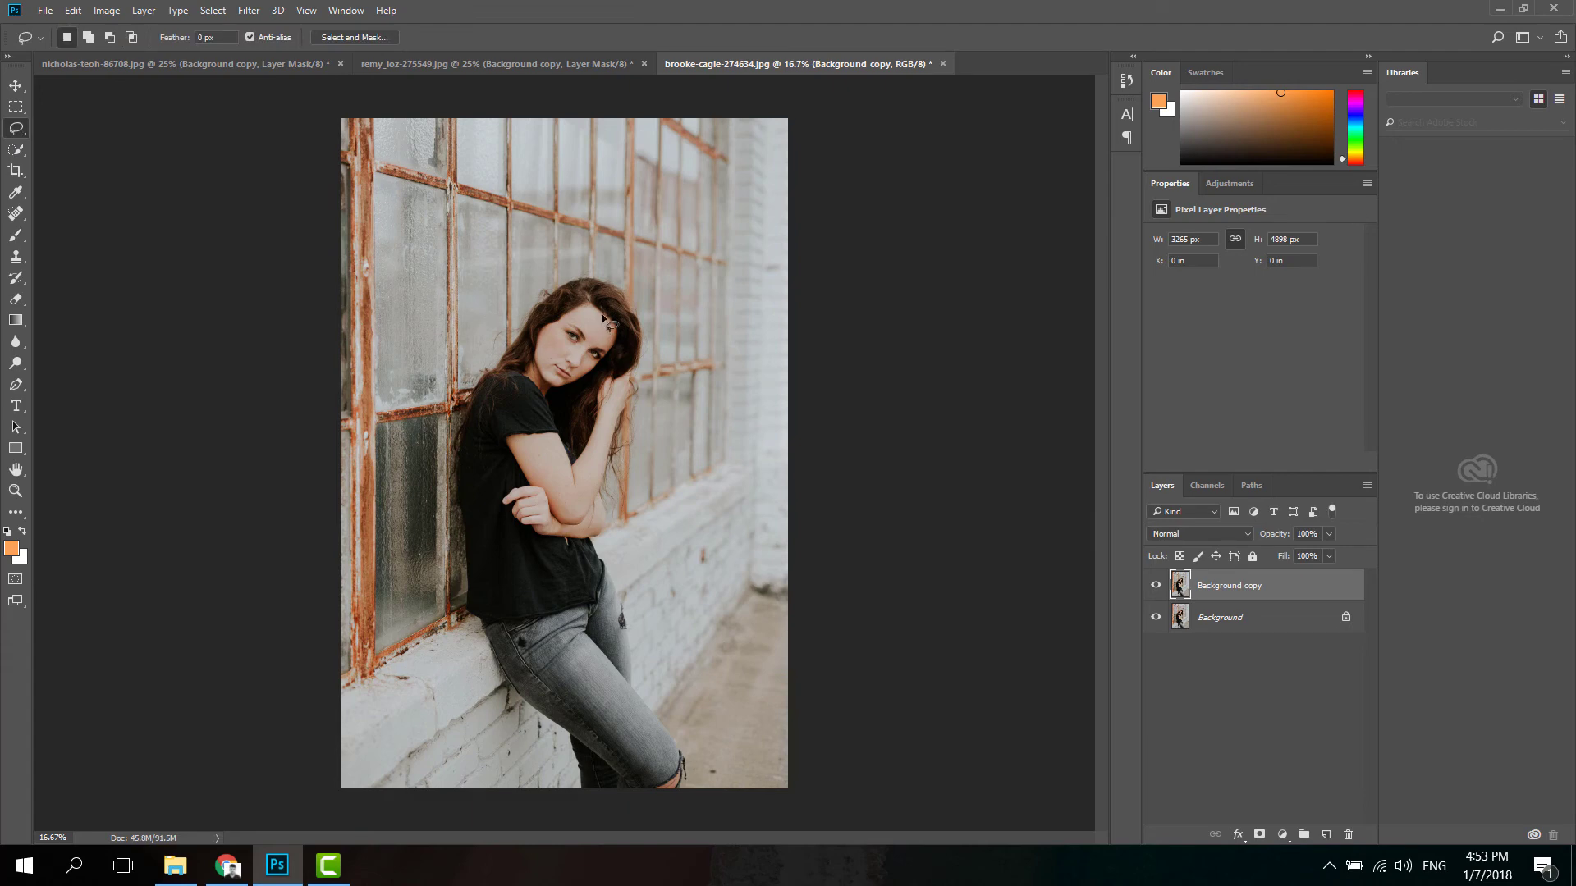
pyautogui.moveTo(573, 310); pyautogui.dragTo(584, 304)
# Apply a Box Blur with radius 31 to the selected face
pyautogui.click(248, 11)
pyautogui.moveTo(370, 238)
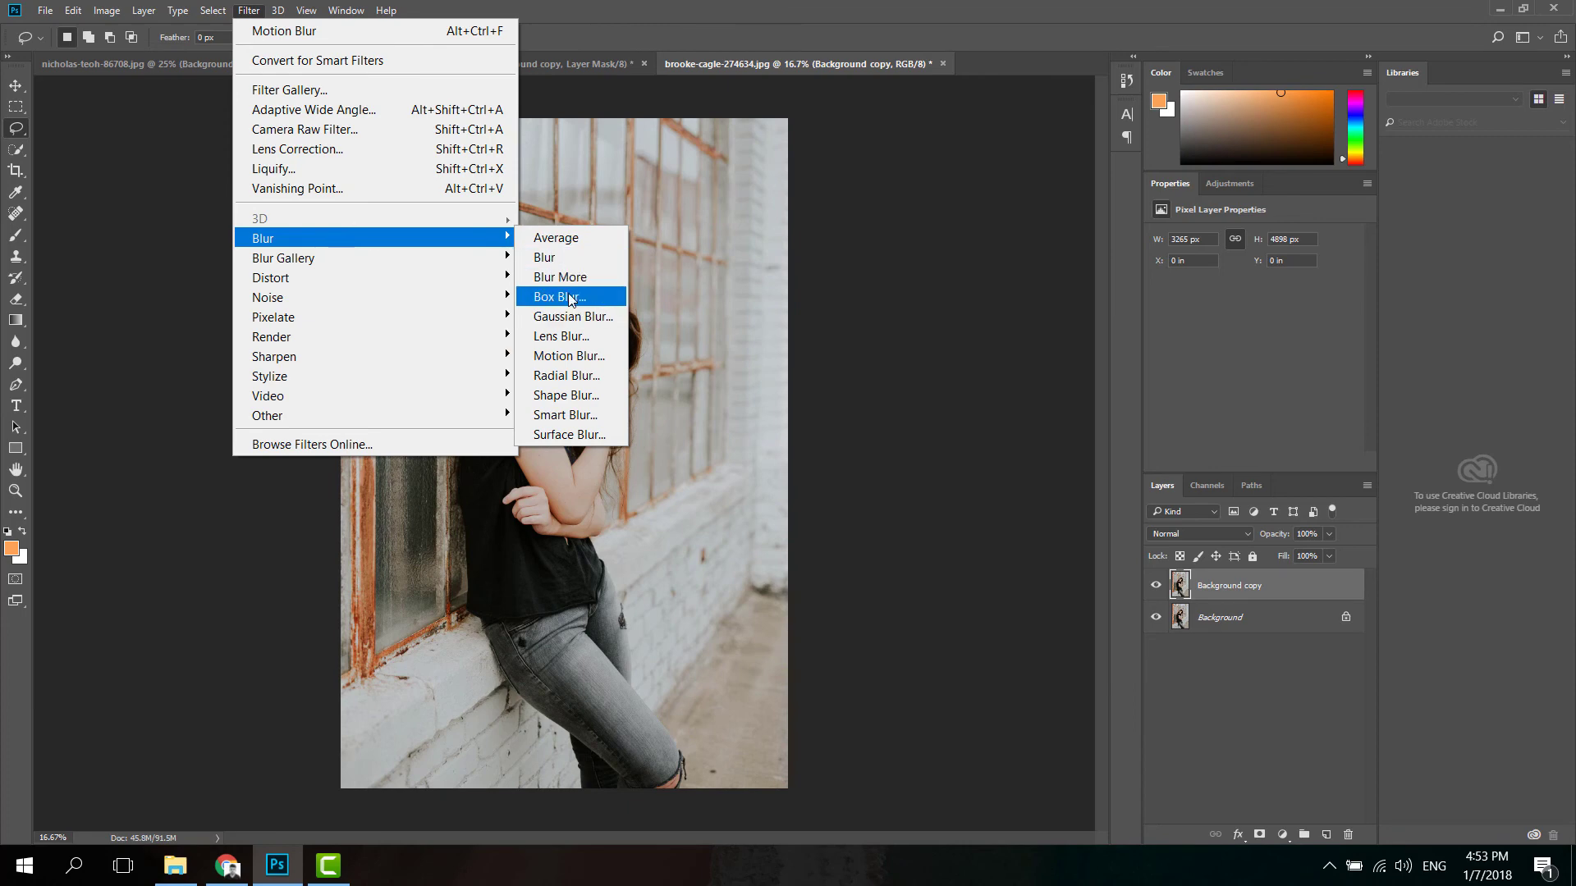
pyautogui.click(570, 297)
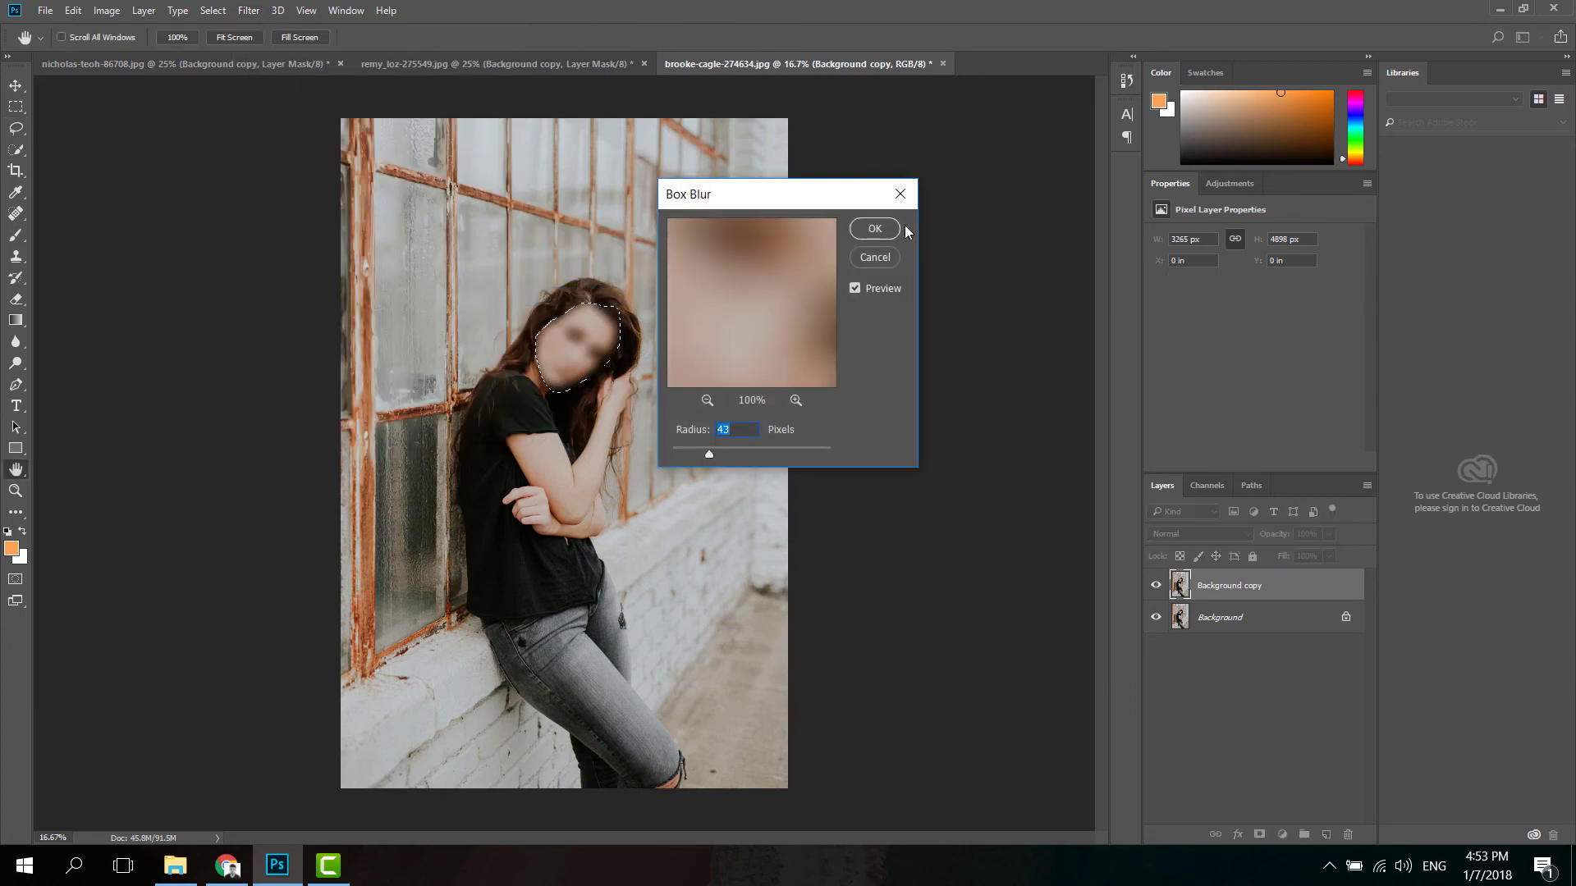
pyautogui.moveTo(709, 454); pyautogui.dragTo(704, 449)
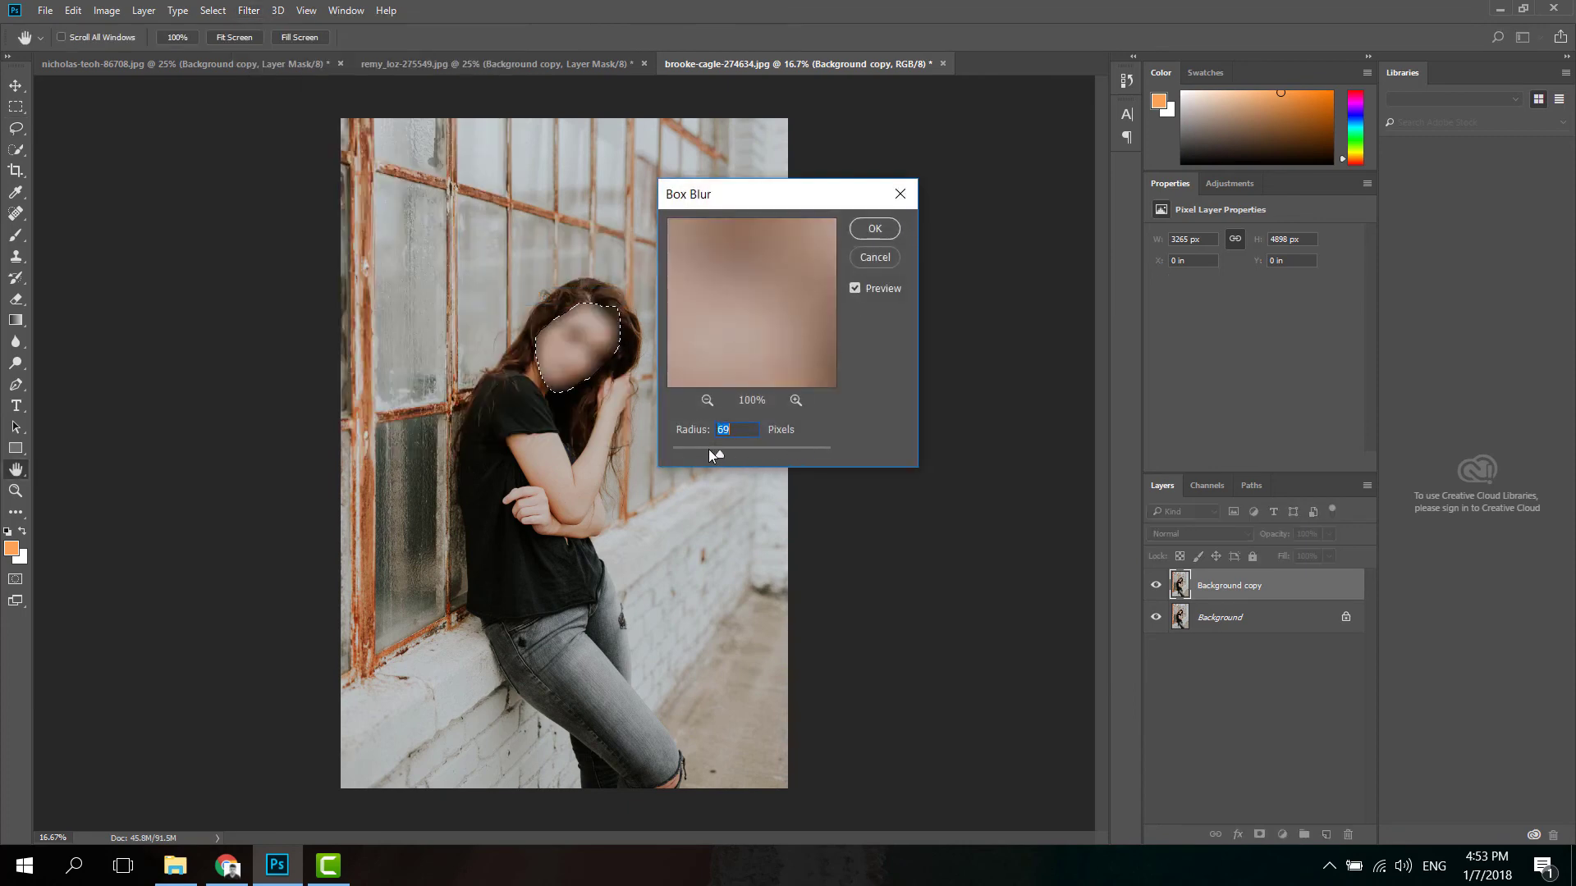
pyautogui.click(877, 228)
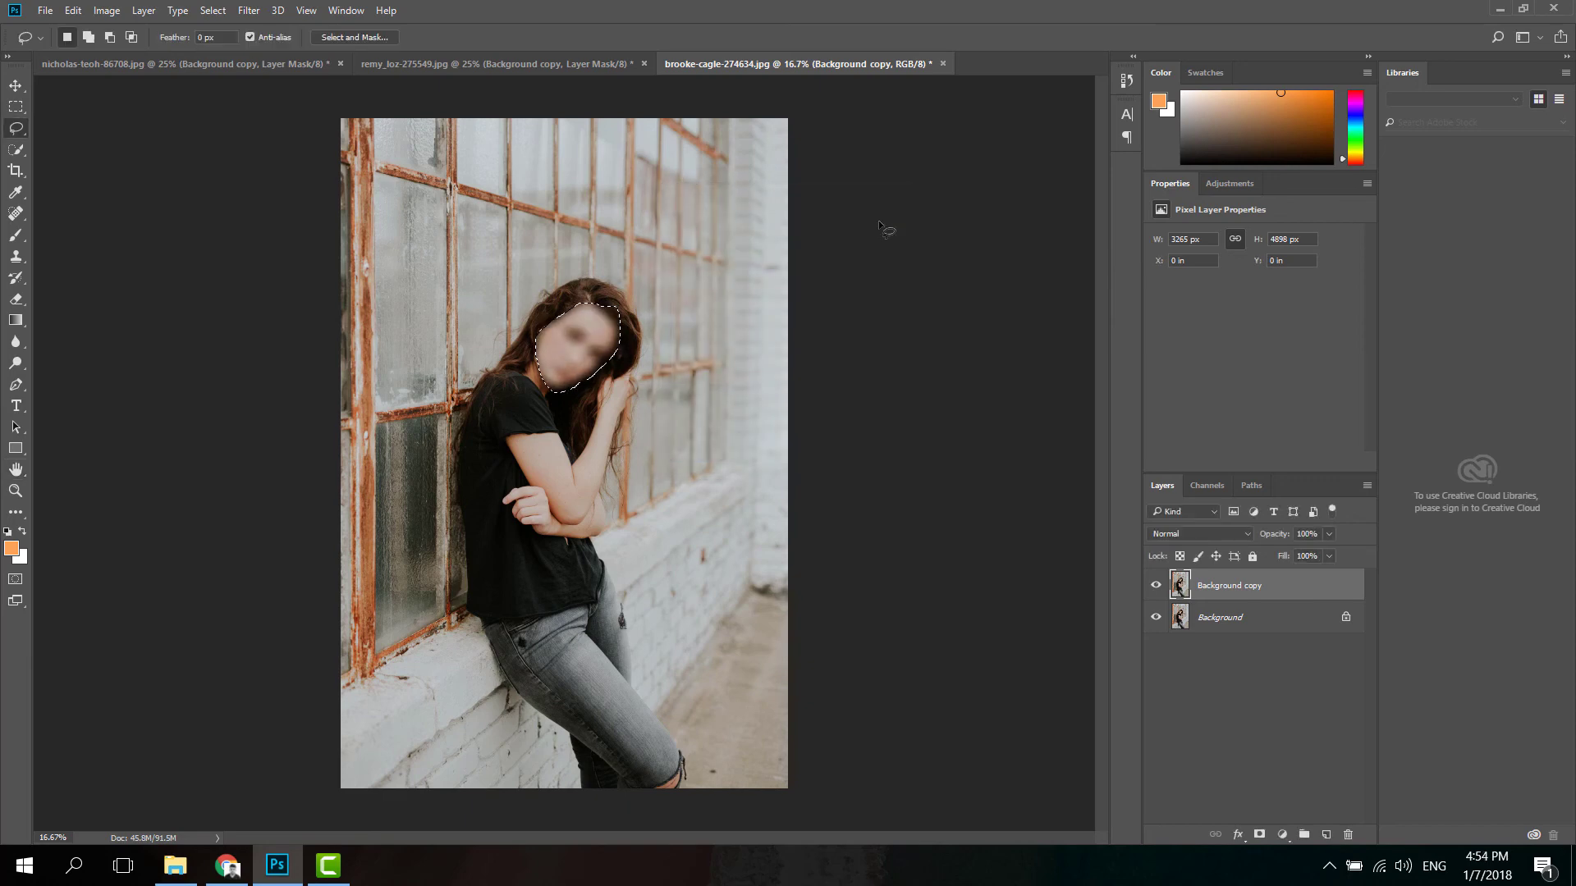
# Deselect the blurred face area with Ctrl+D
pyautogui.hotkey('ctrl', 'd')
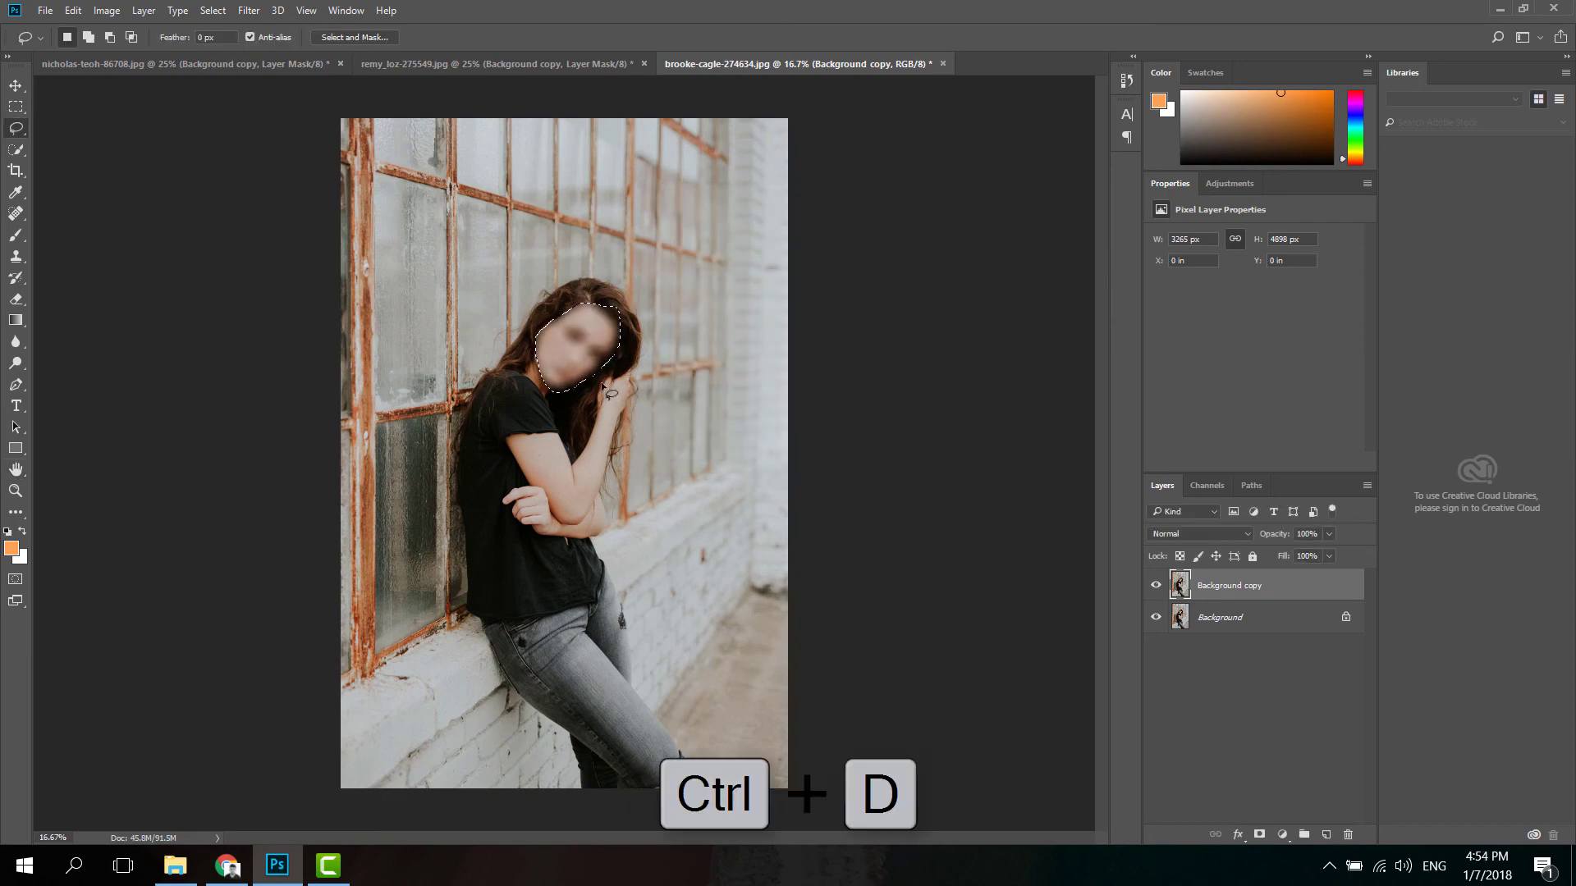